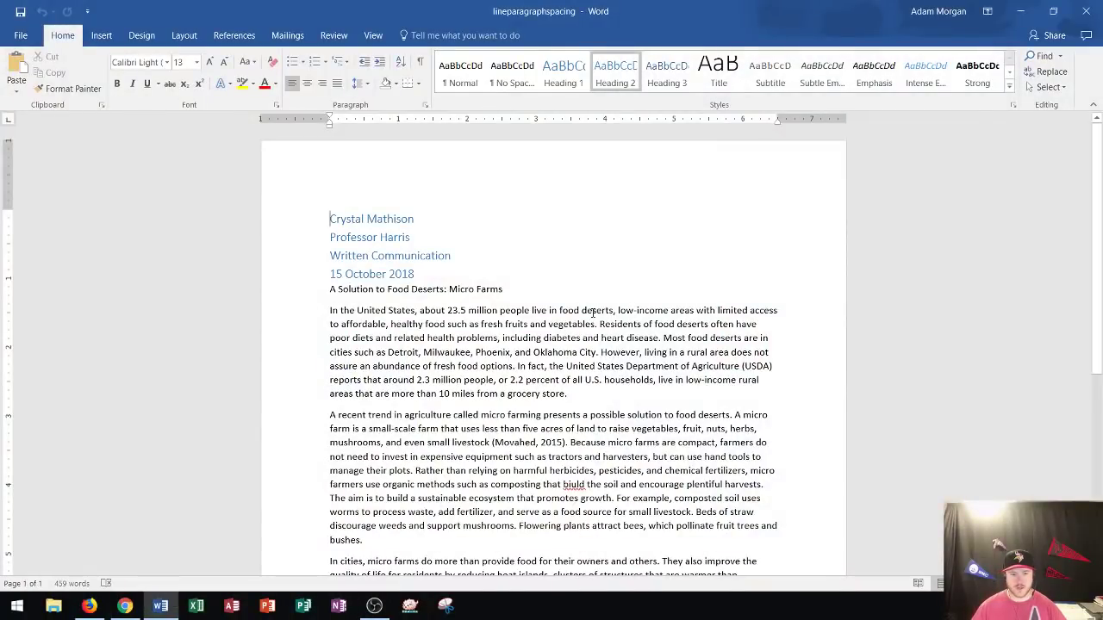
Zoom in on the 'A Solution to Food Deserts: Micro Farms' essay so the text appears larger
ctrl+scroll(593, 312, up, 4)
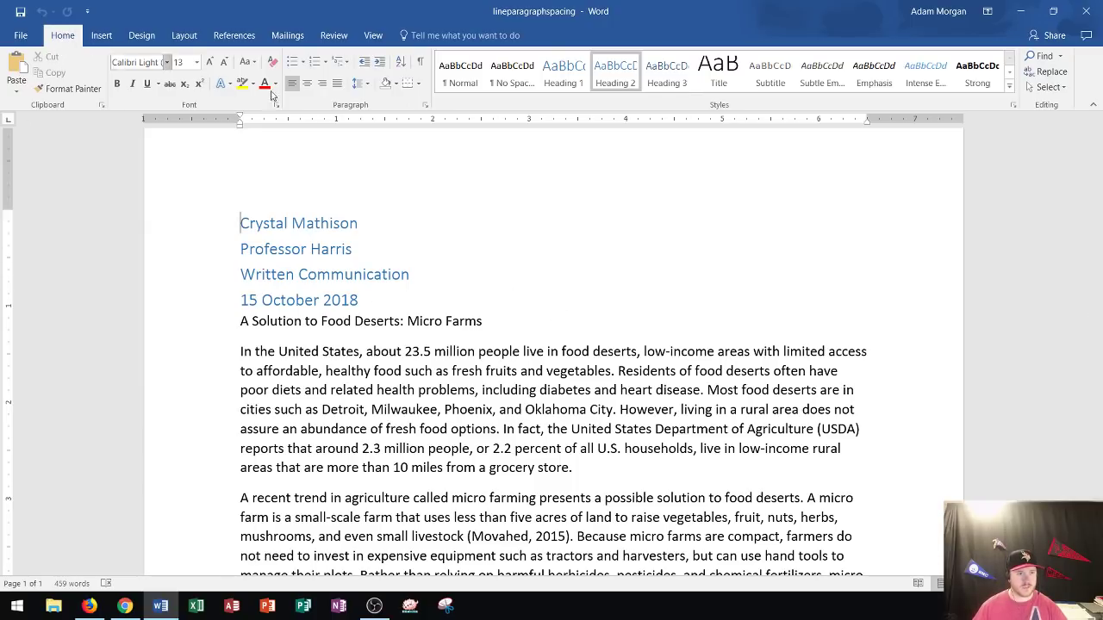
Show formatting marks and put the cursor in the first body paragraph
click(422, 68)
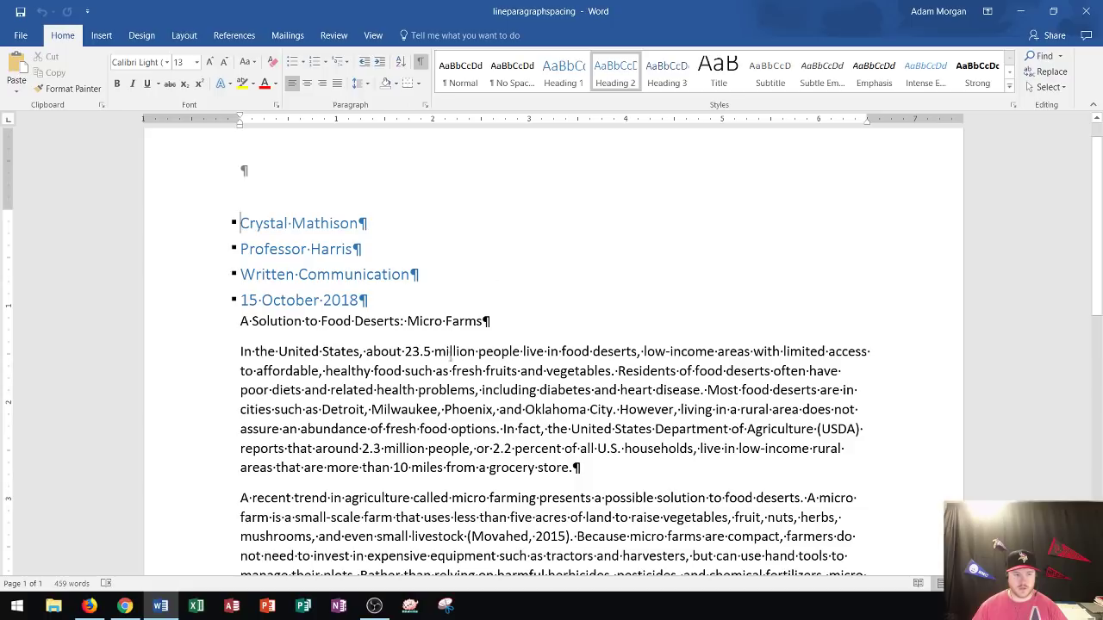
scroll(583, 318, down, 2)
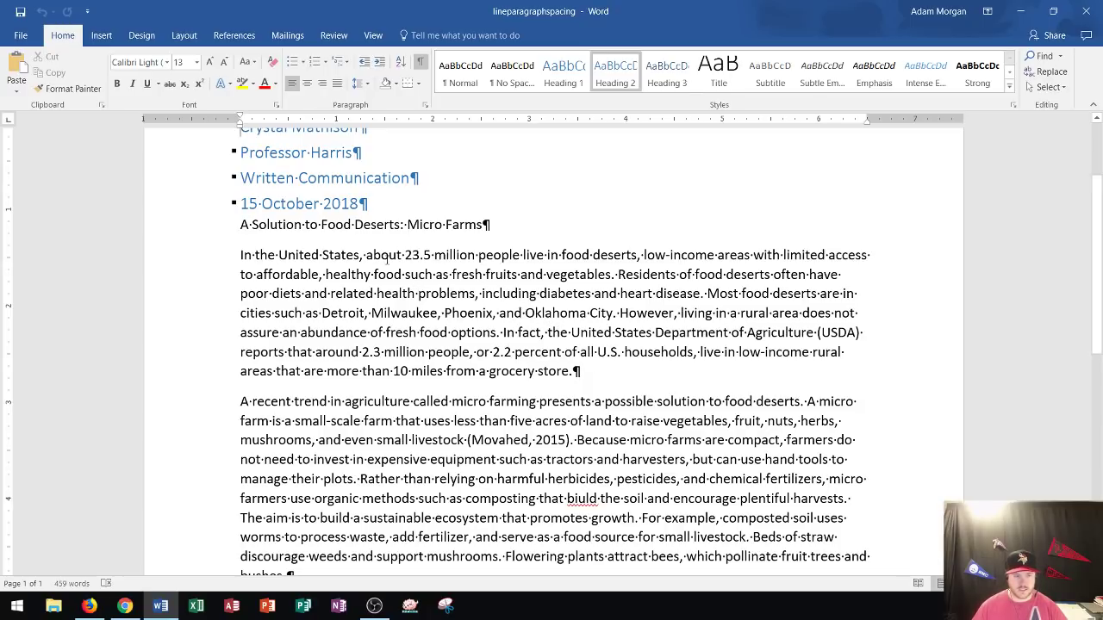
click(389, 256)
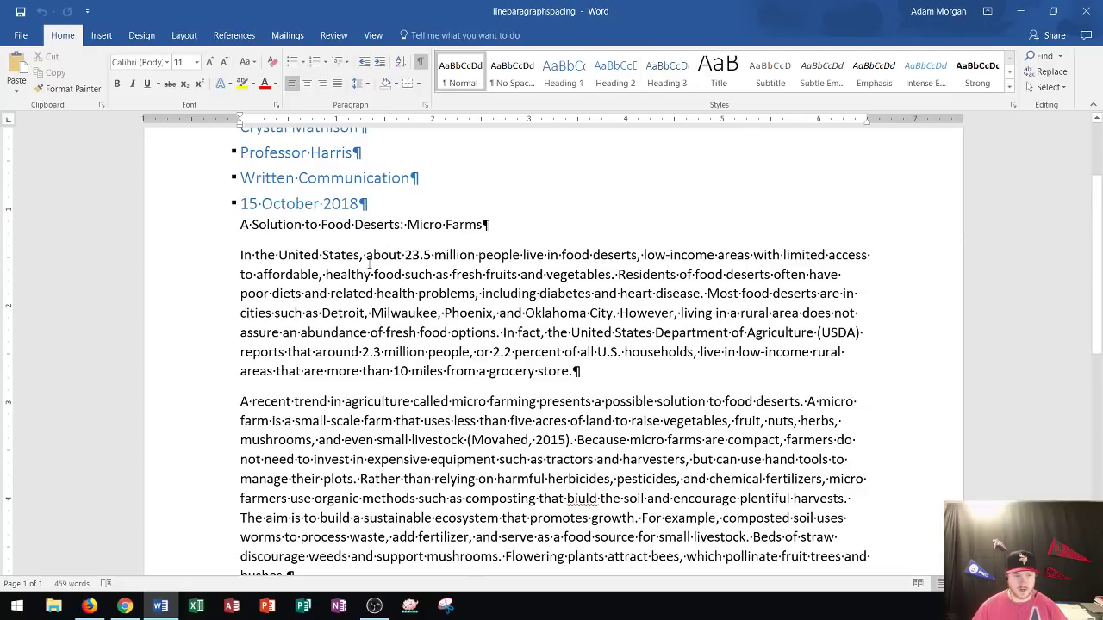
Select the 'In the United States' paragraph and set its line spacing to 2.0
triple_click(489, 259)
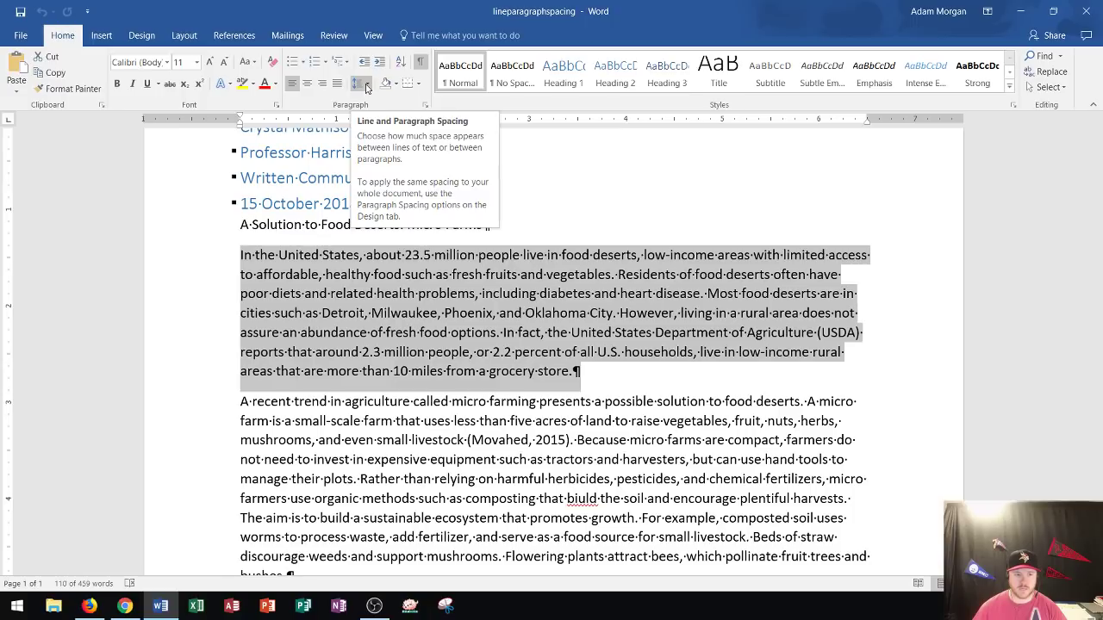
click(366, 88)
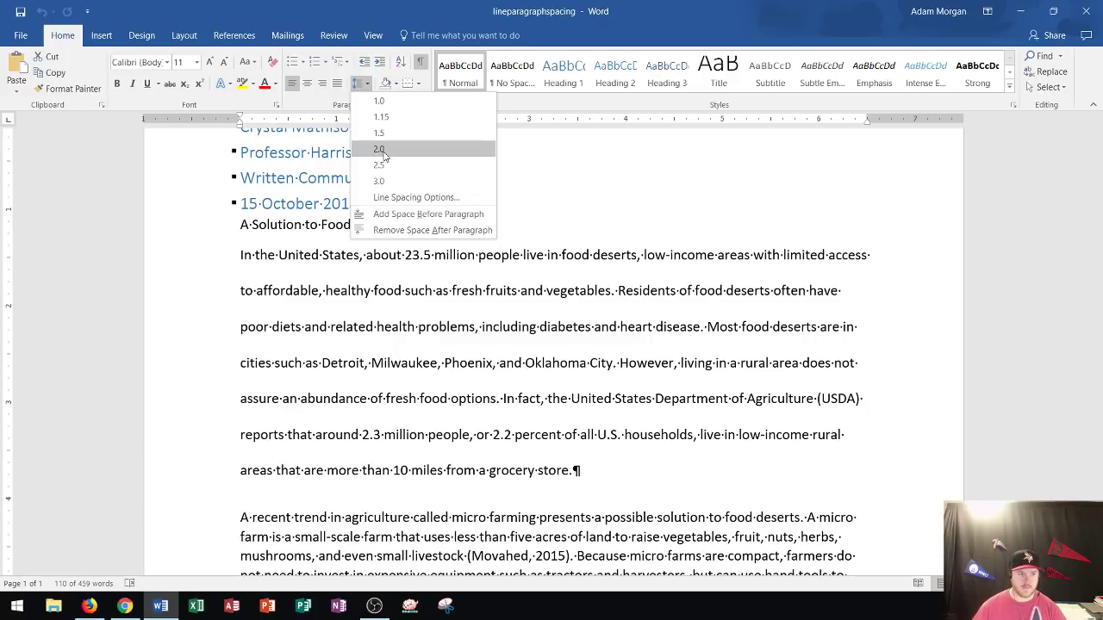
click(380, 150)
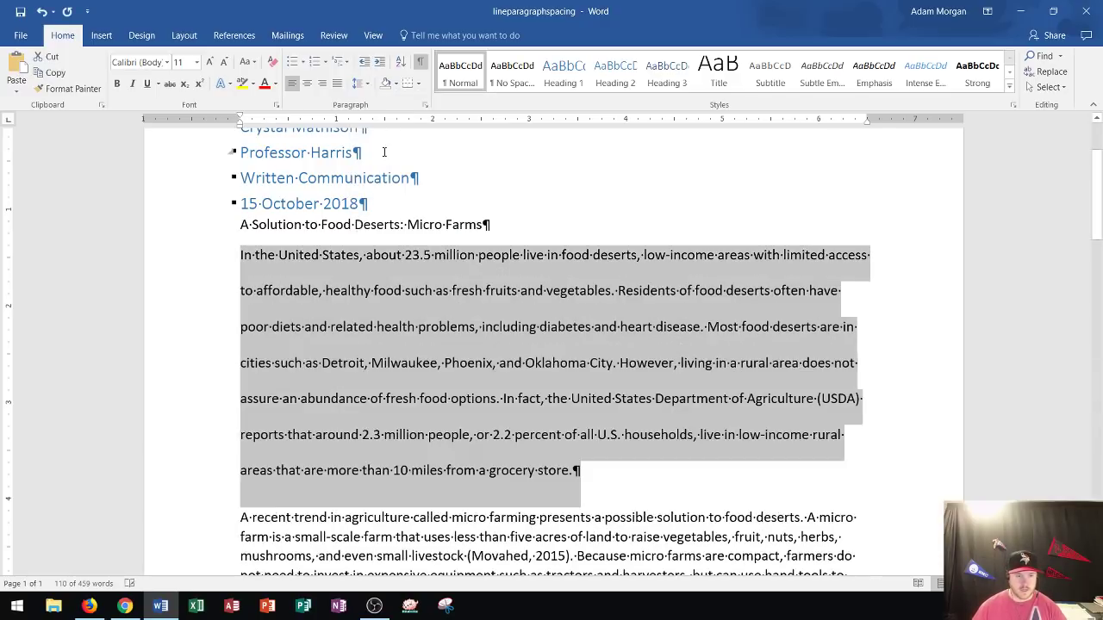
scroll(543, 298, down, 1)
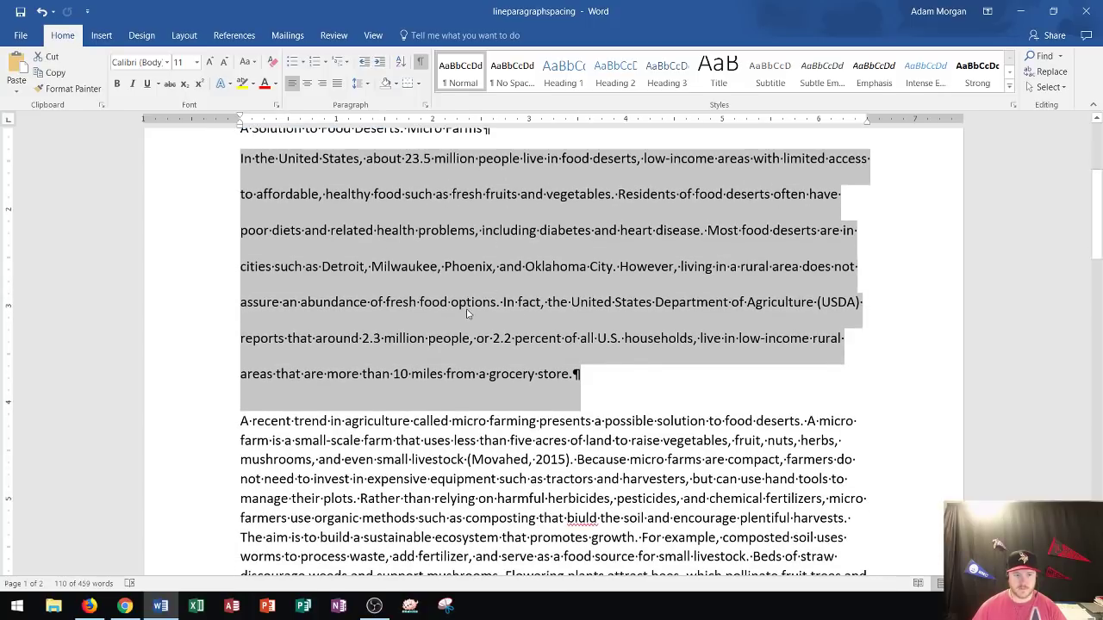
Select the entire 'A recent trend in agriculture' paragraph
scroll(455, 271, down, 1)
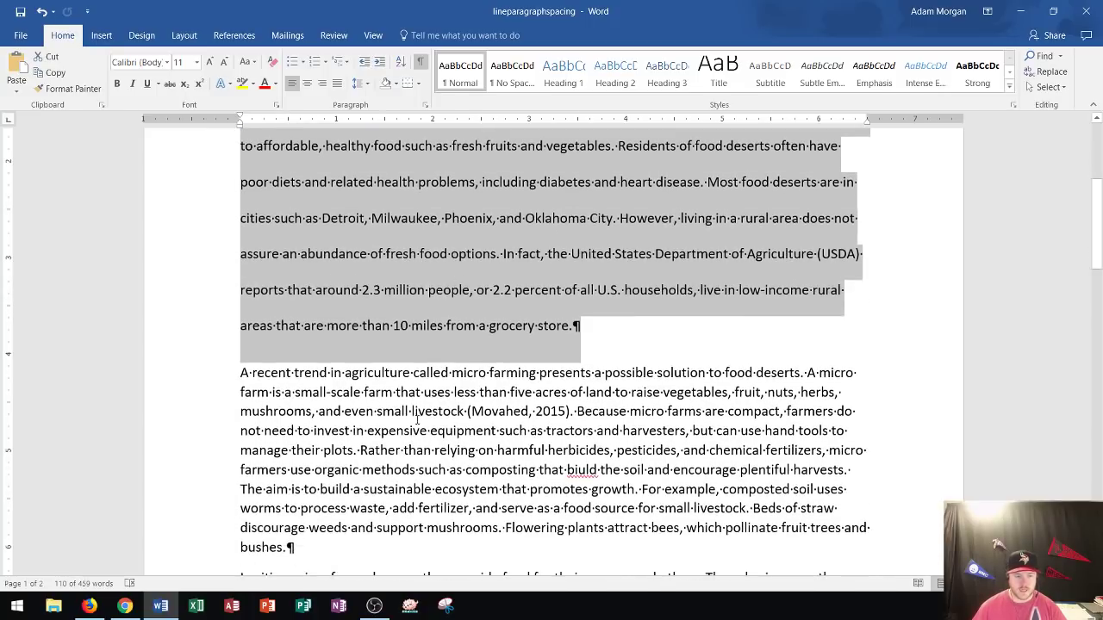
triple_click(379, 376)
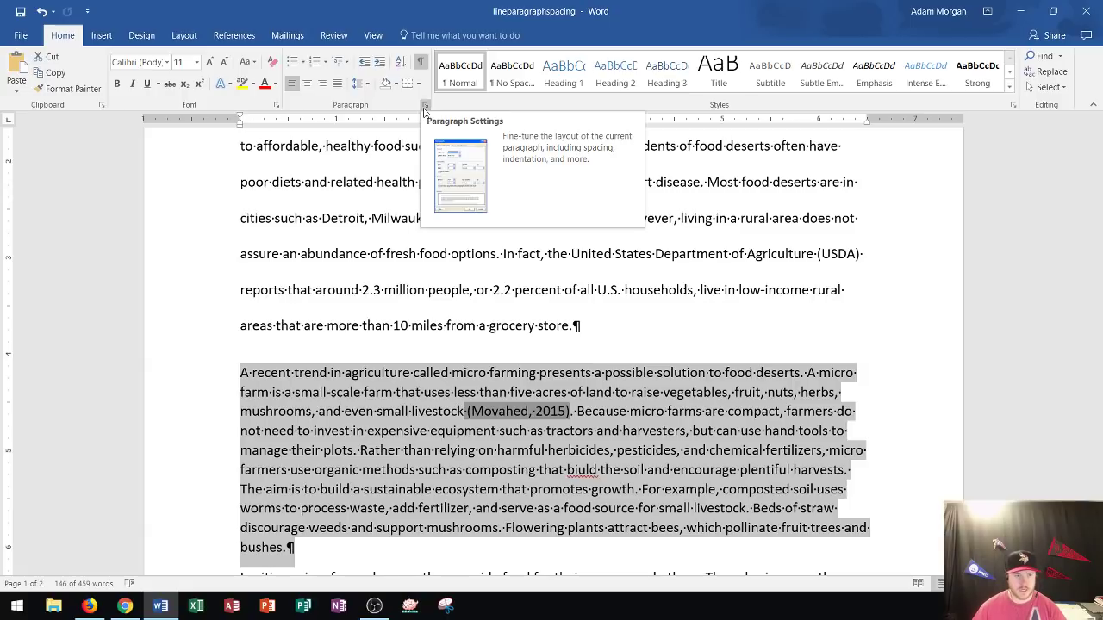
Use the Paragraph dialog to set the 'A recent trend' paragraph's line spacing to Double
click(424, 107)
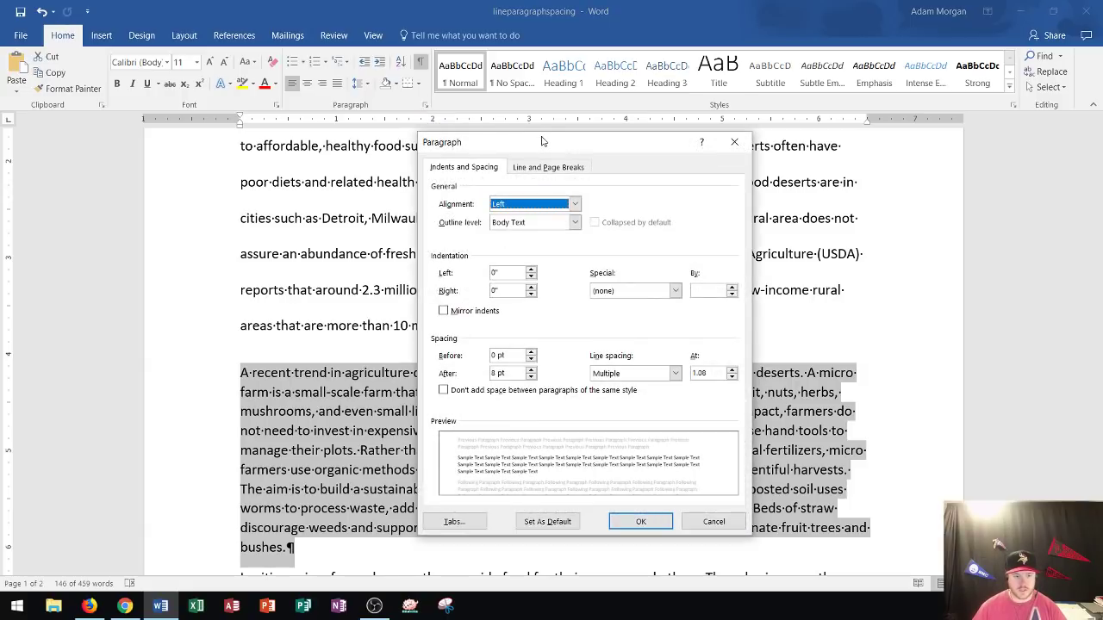
drag(617, 144, 776, 76)
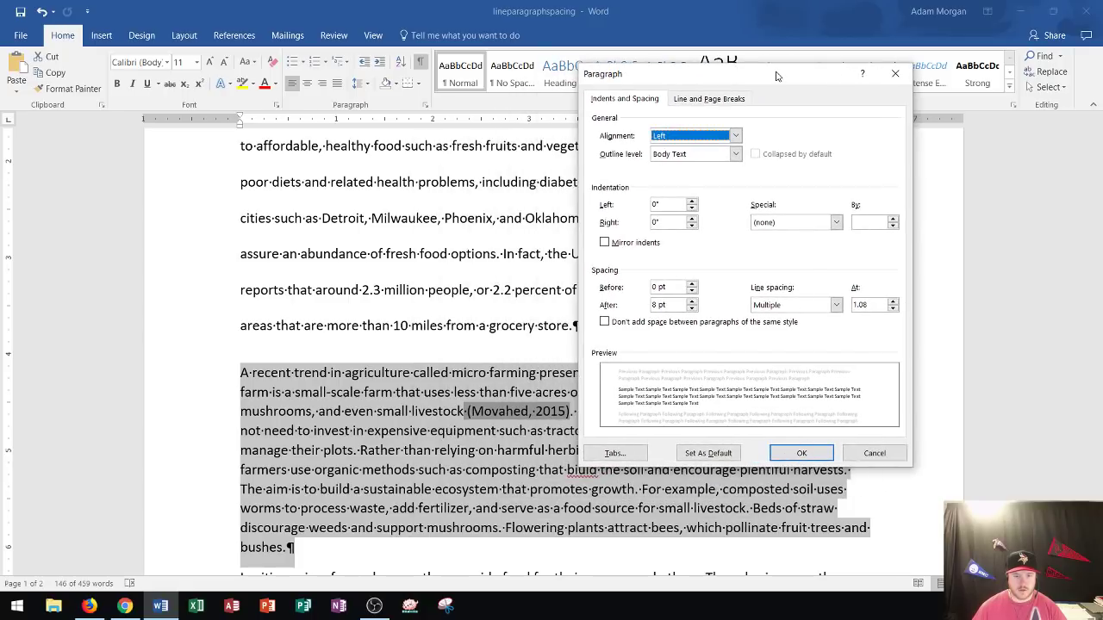
click(832, 306)
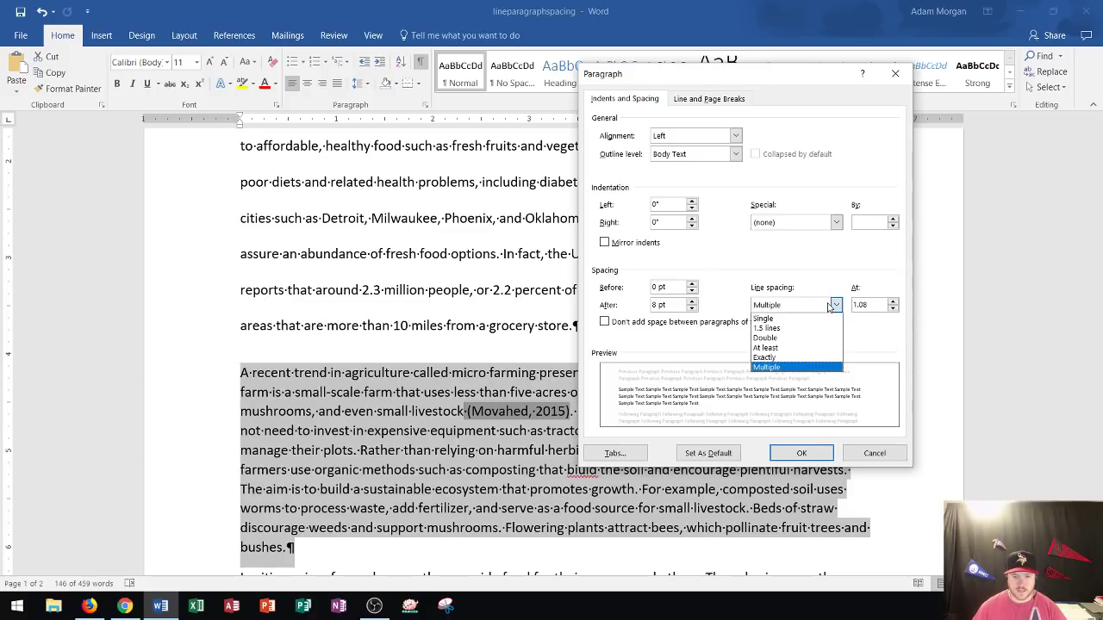
click(781, 357)
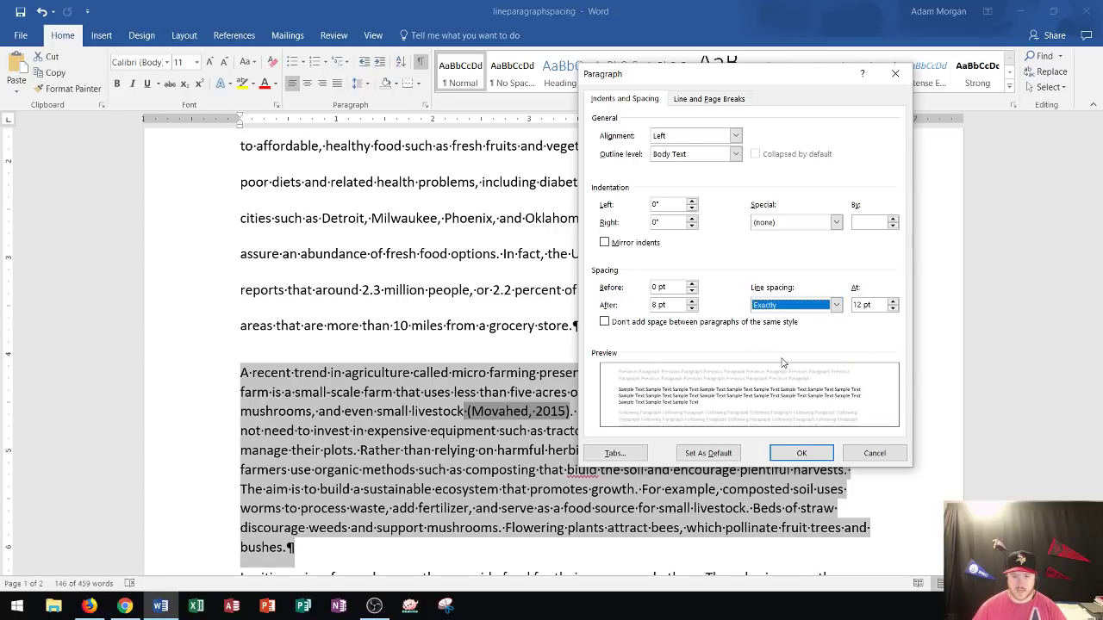
click(834, 306)
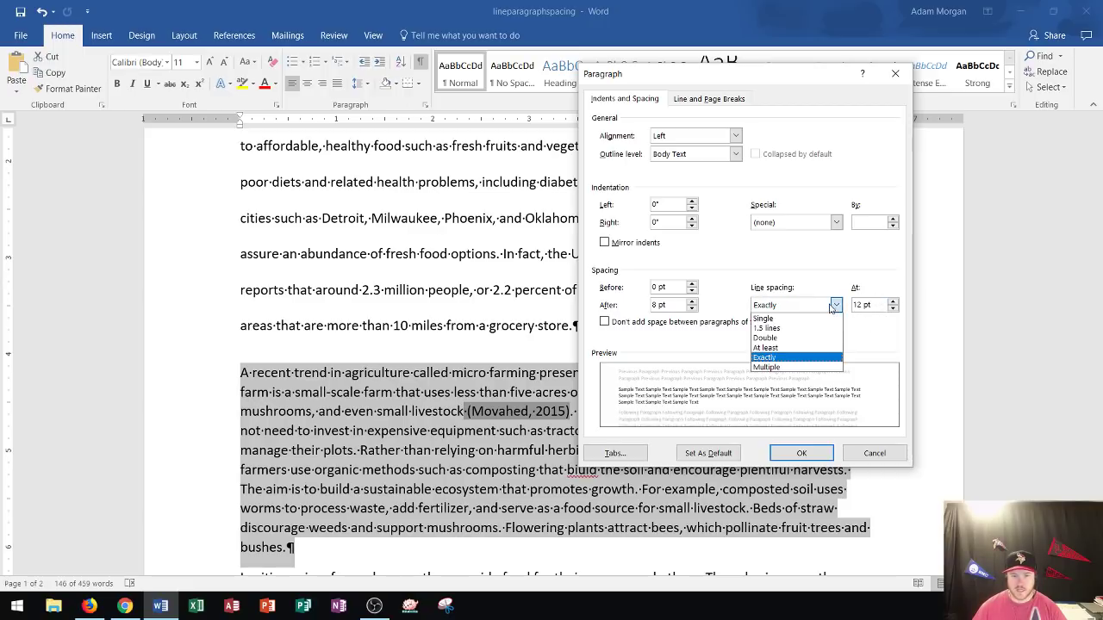
click(789, 338)
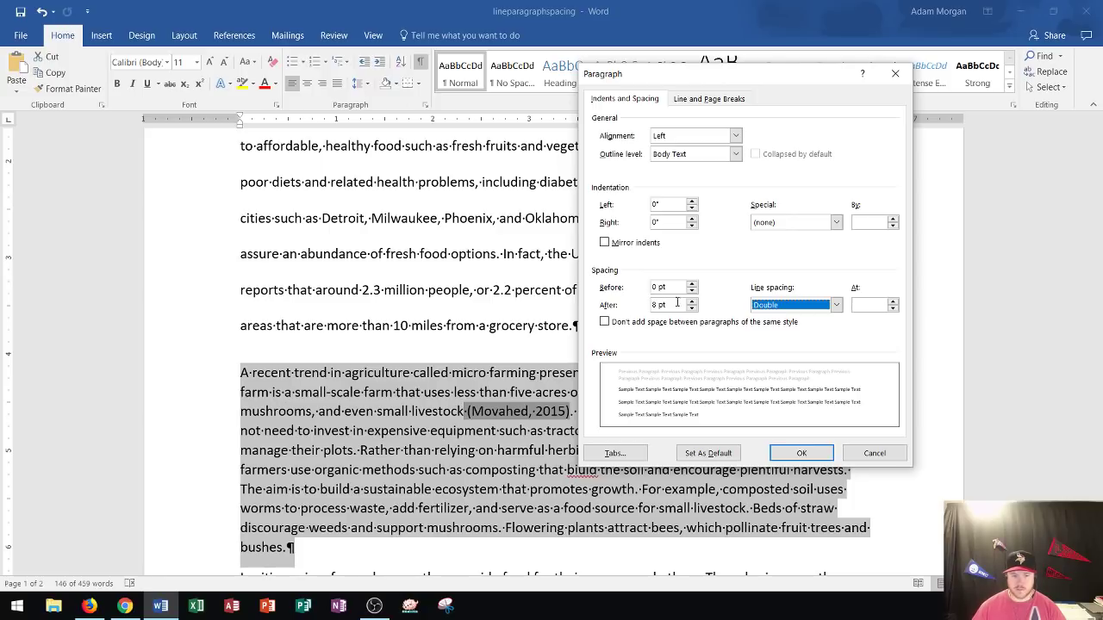
click(801, 453)
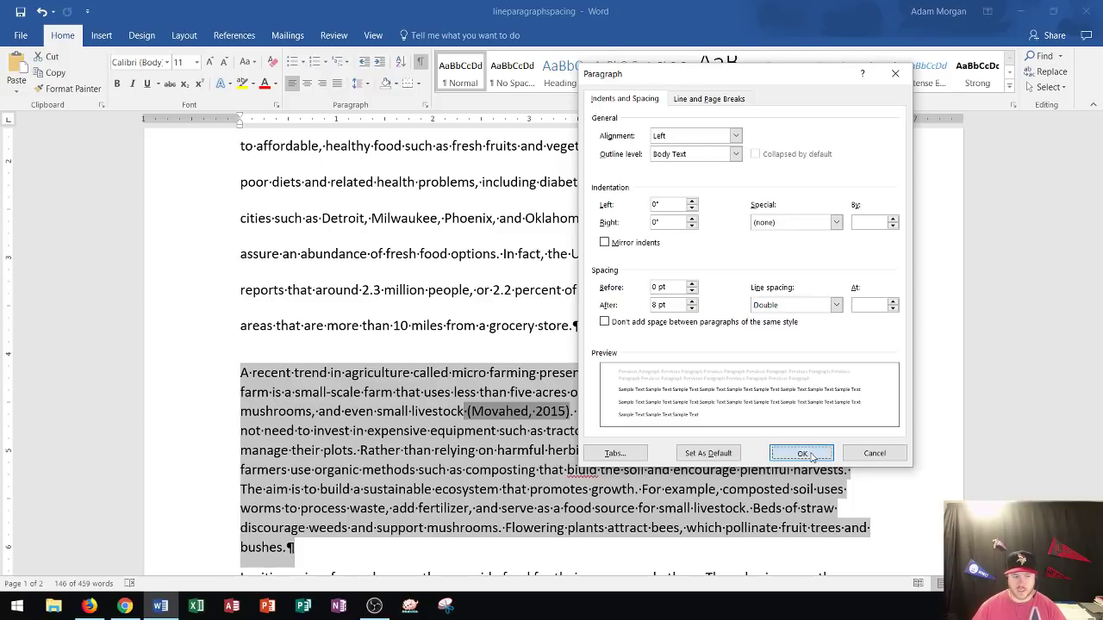
scroll(315, 231, down, 3)
scroll(315, 230, down, 2)
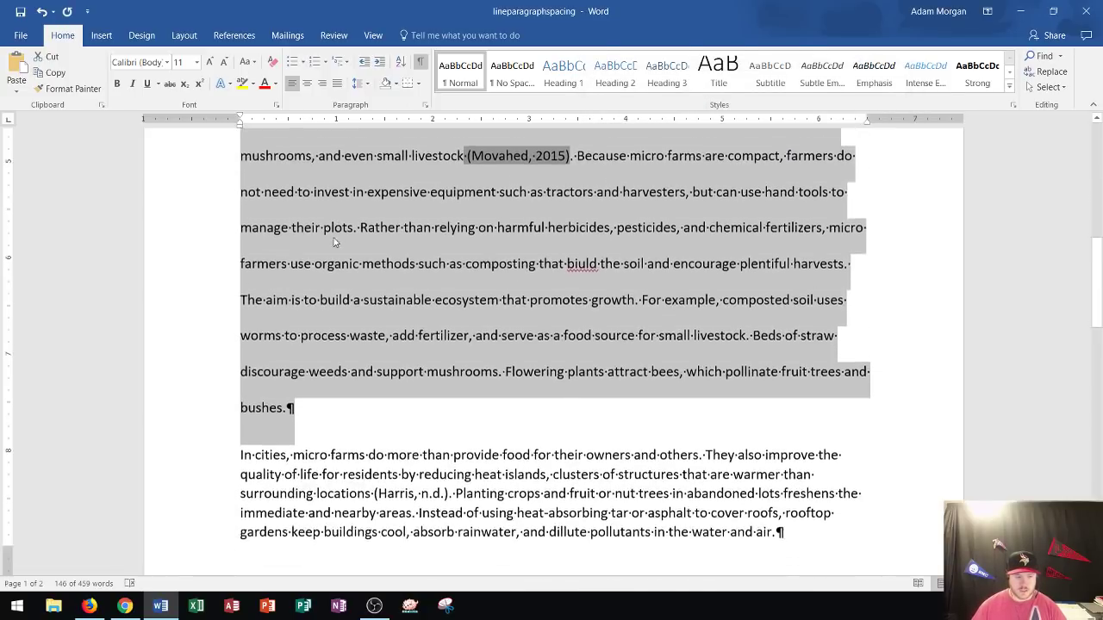
scroll(321, 279, down, 2)
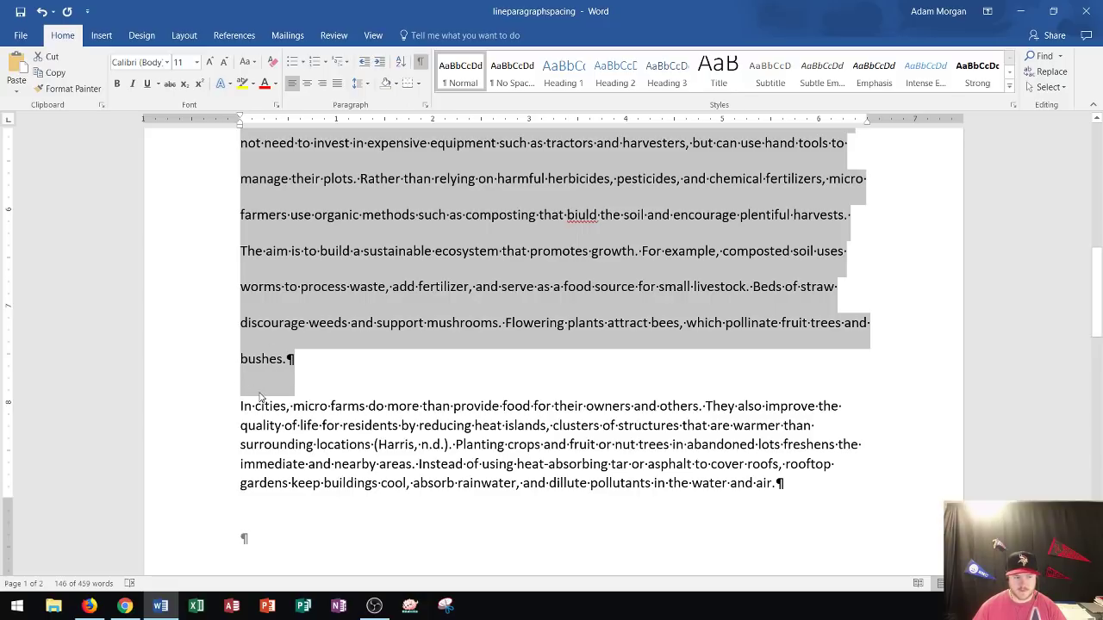
scroll(254, 392, up, 5)
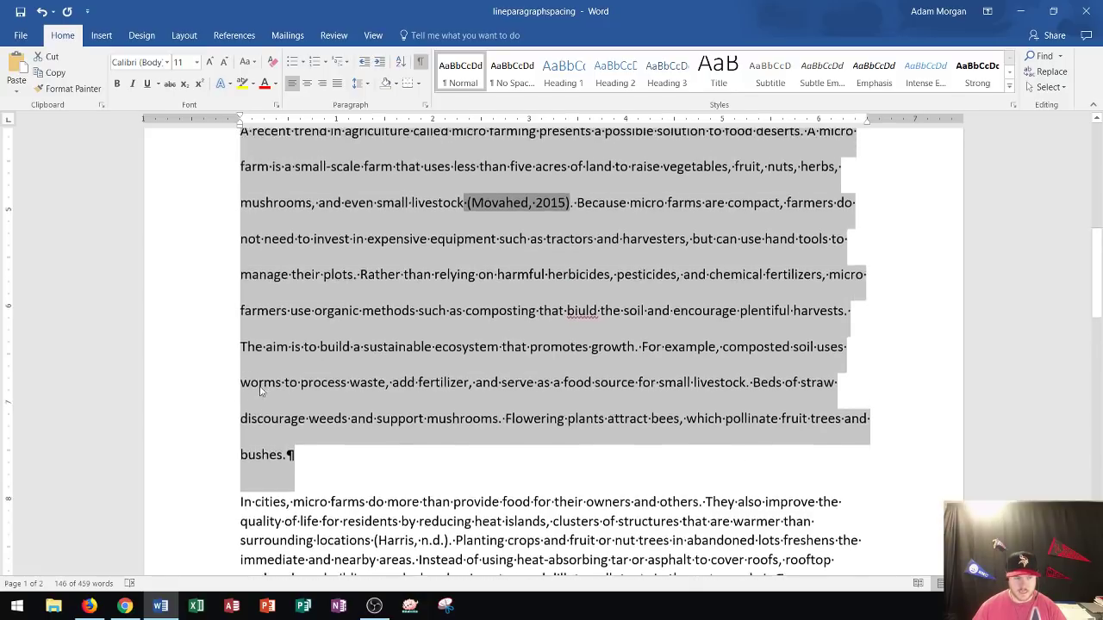
scroll(263, 390, down, 1)
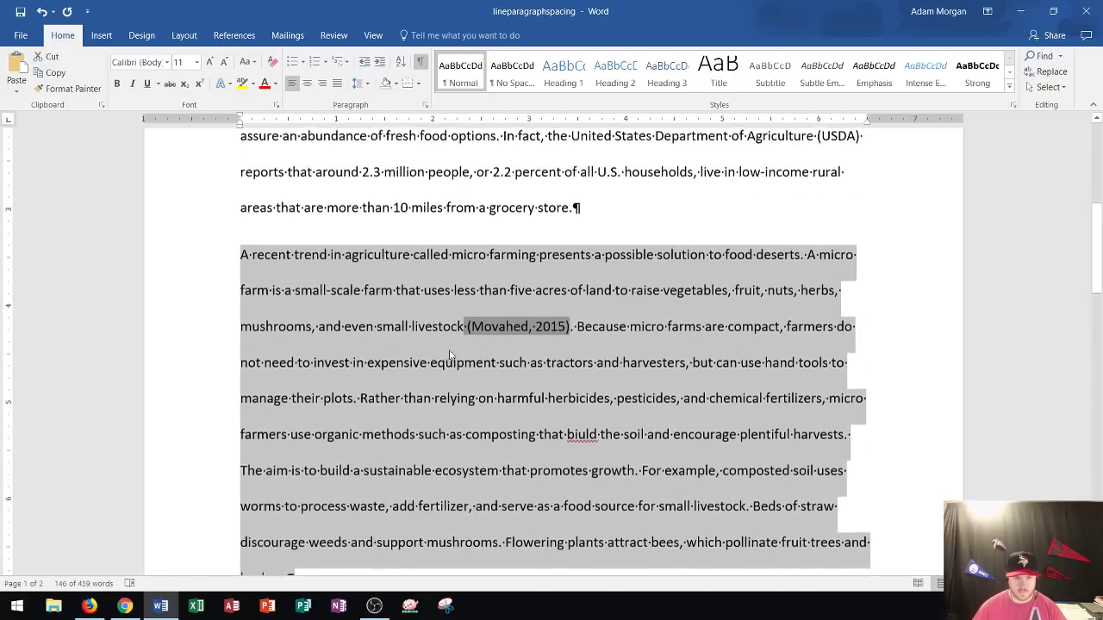
scroll(586, 233, up, 2)
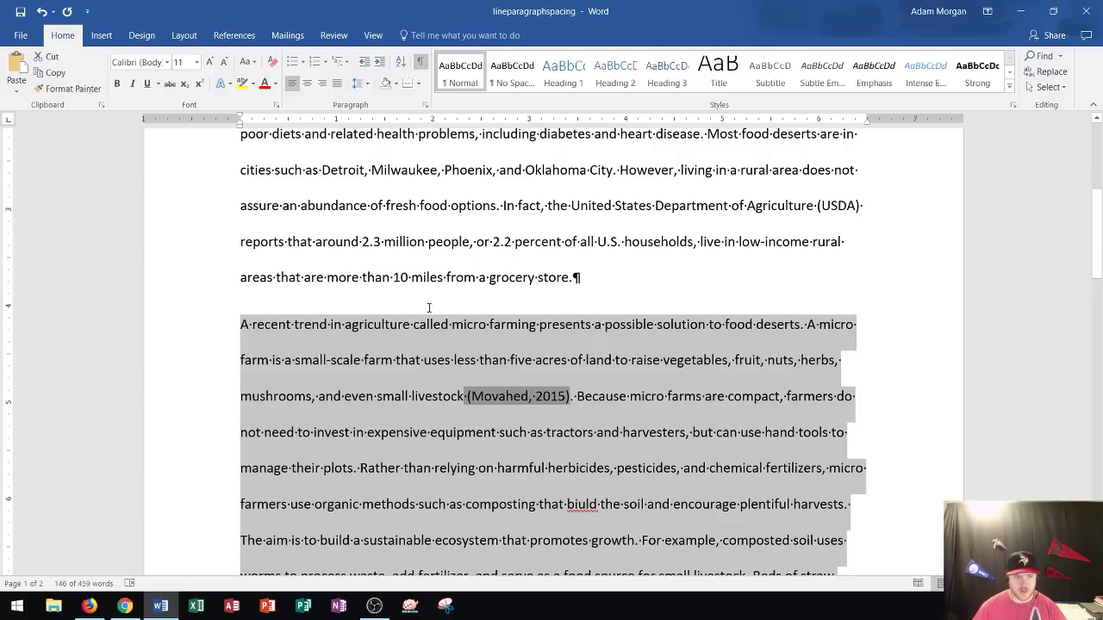
Reduce the space after the micro-farming paragraph in the Paragraph dialog
click(426, 105)
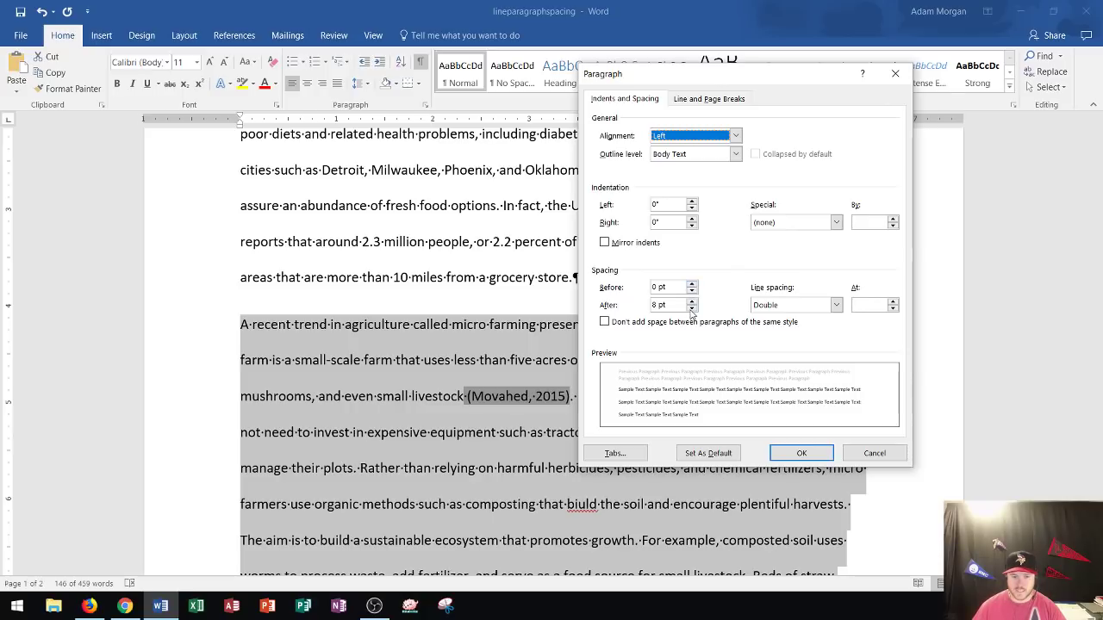
click(693, 308)
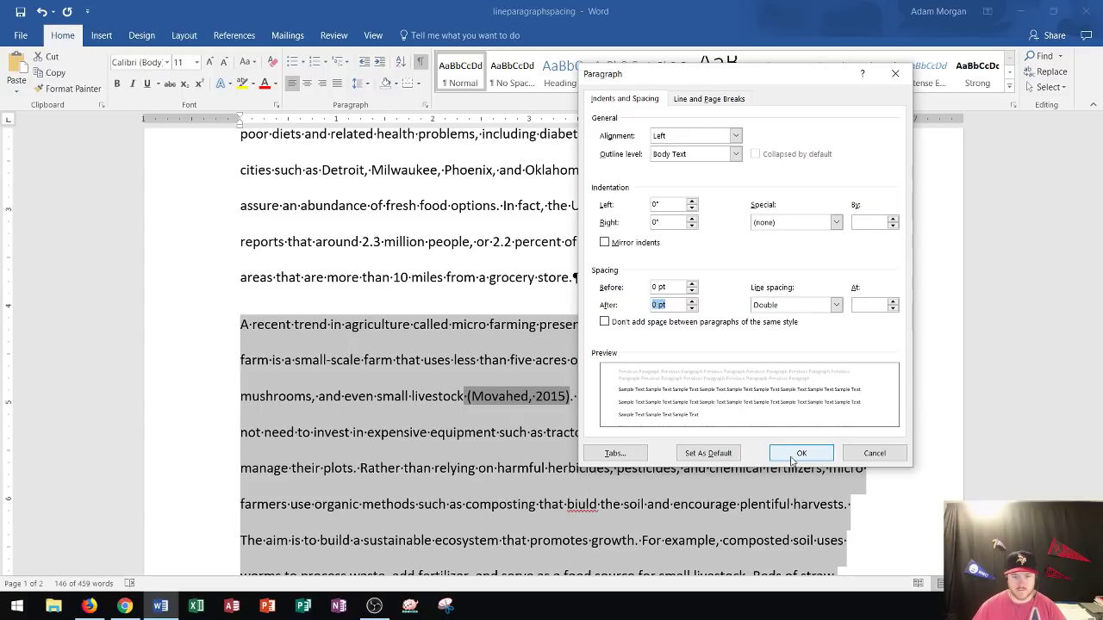
click(791, 458)
scroll(429, 376, down, 2)
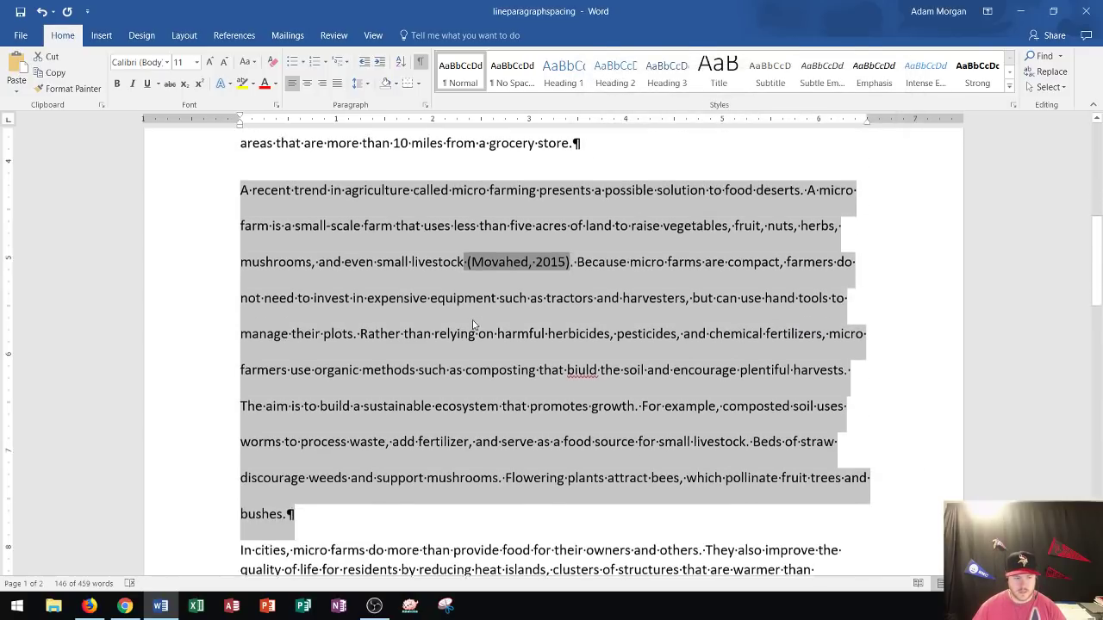
Toggle extra paragraph spacing with Ctrl+0, ending with no space after the paragraph
scroll(429, 376, down, 1)
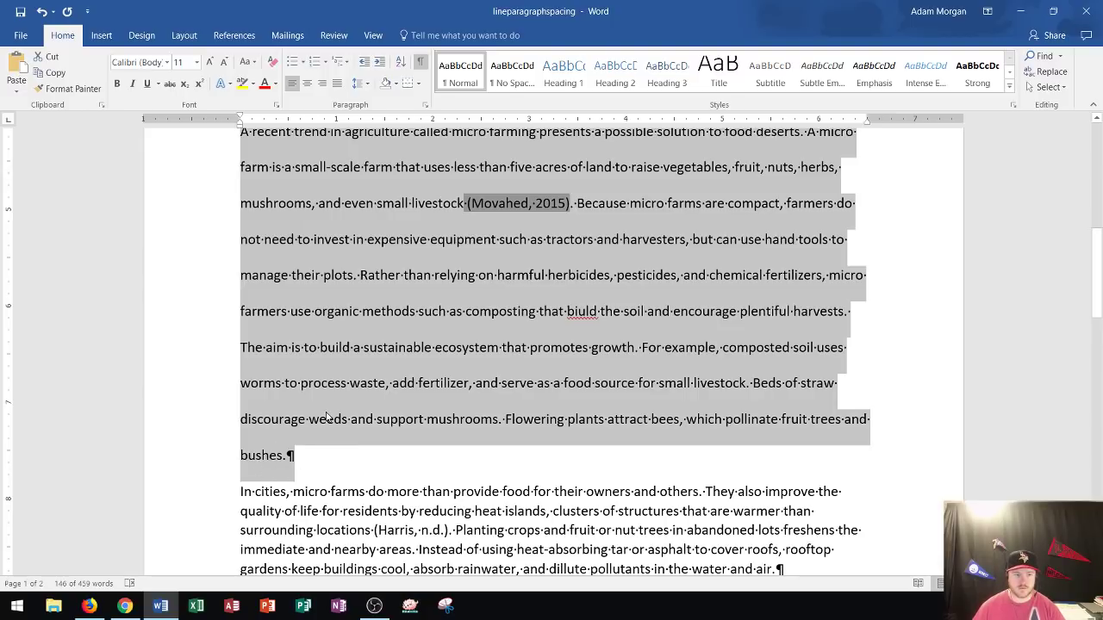
scroll(351, 342, down, 1)
key(ctrl+0)
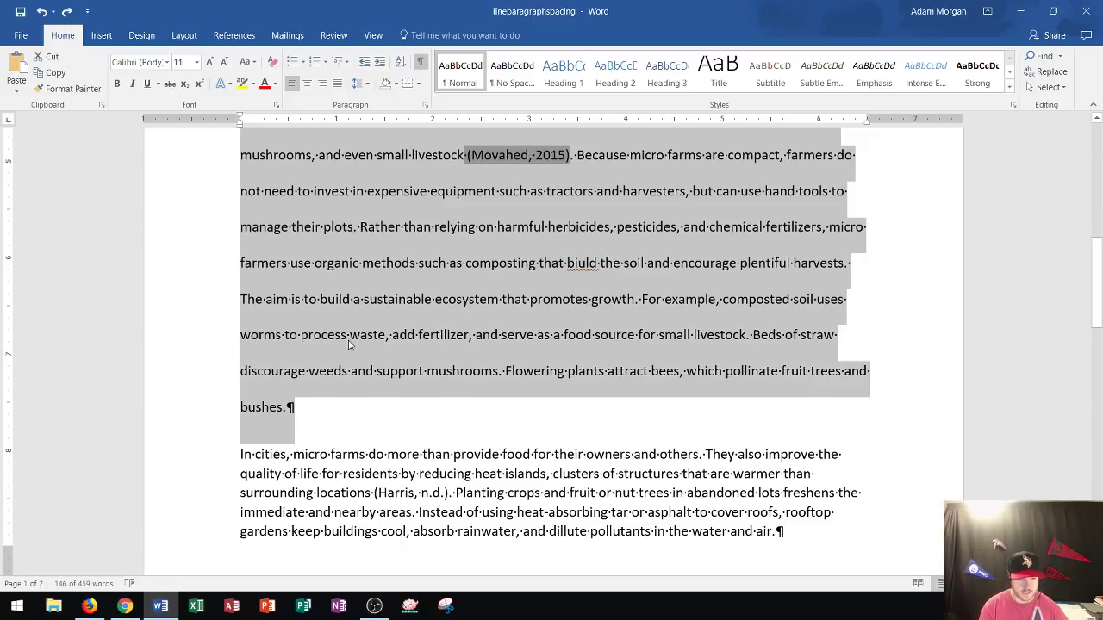
key(ctrl+0)
key(ctrl+0)
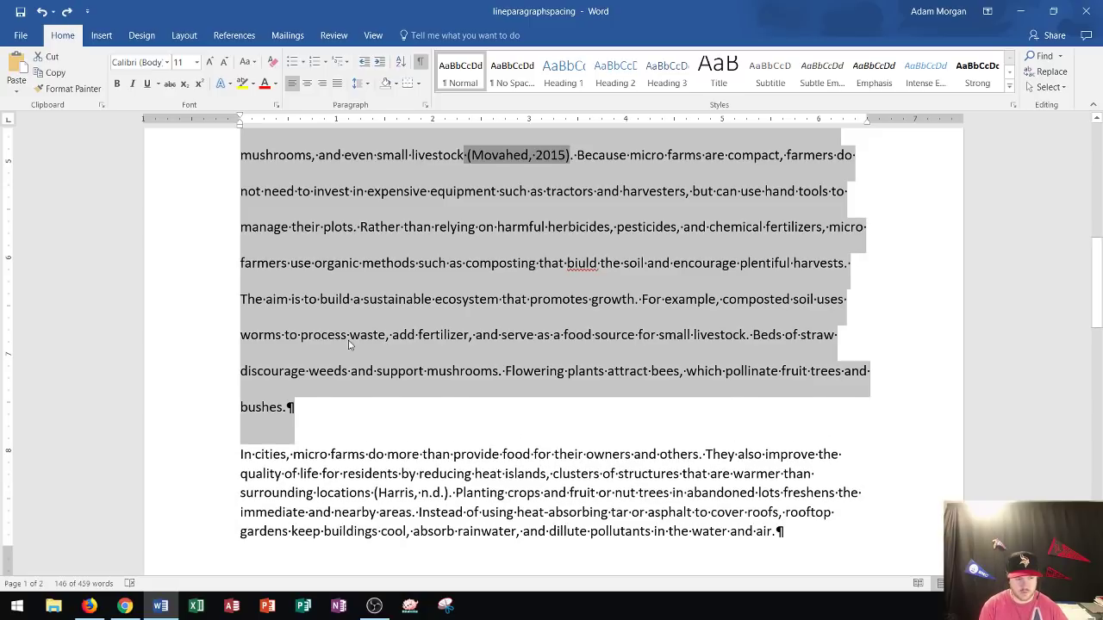
key(ctrl+0)
key(ctrl+0)
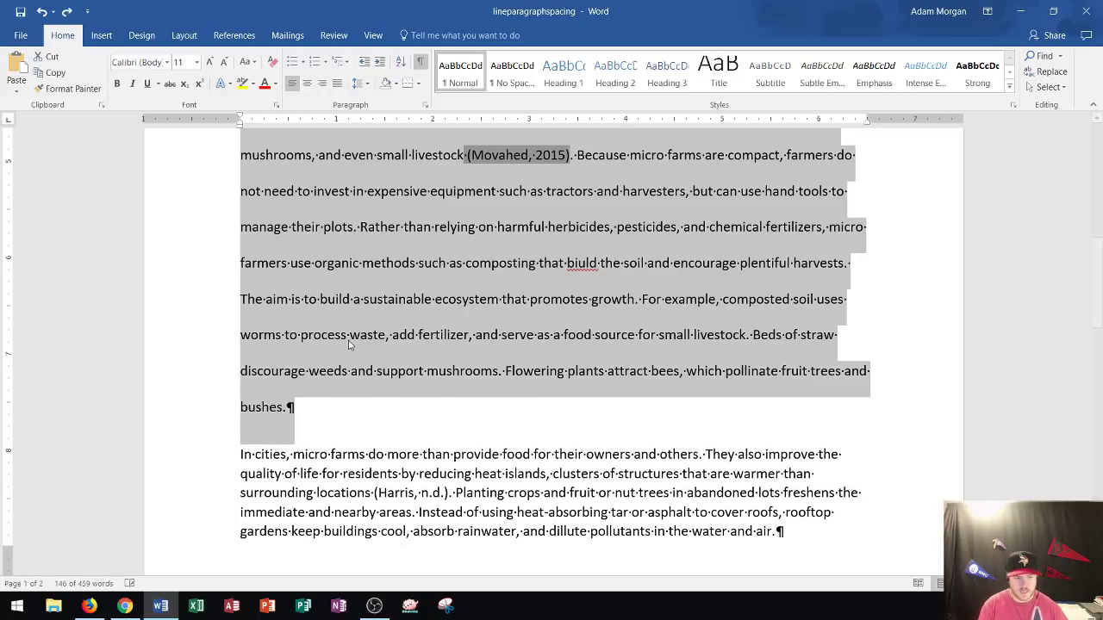
key(ctrl+0)
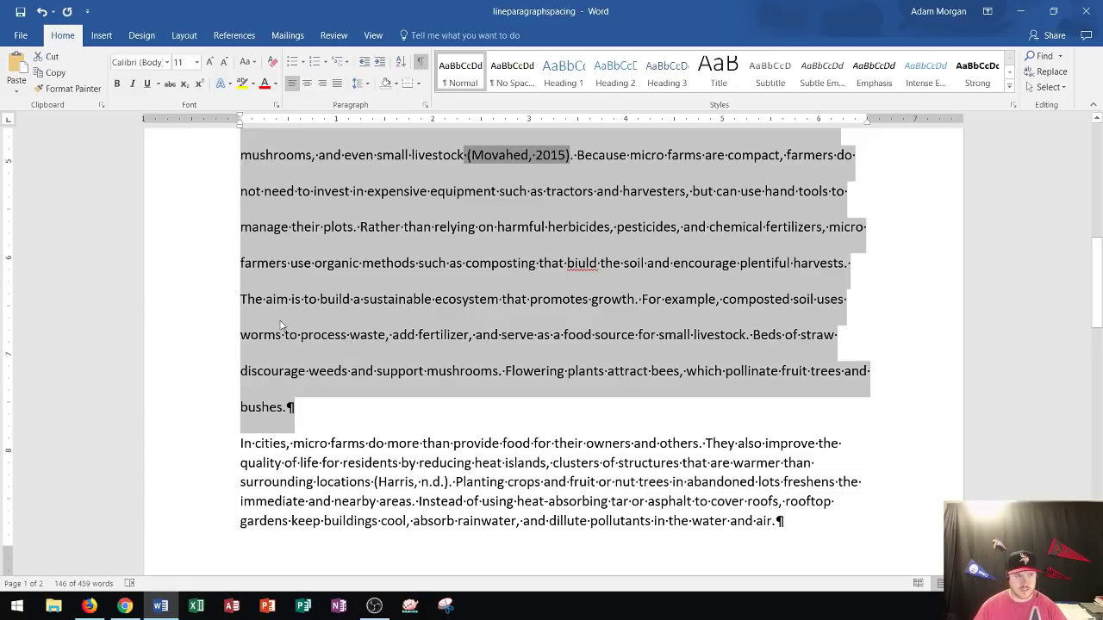
On the Layout tab, raise Spacing After to 24 pt, then lower it back to 0 pt
click(183, 35)
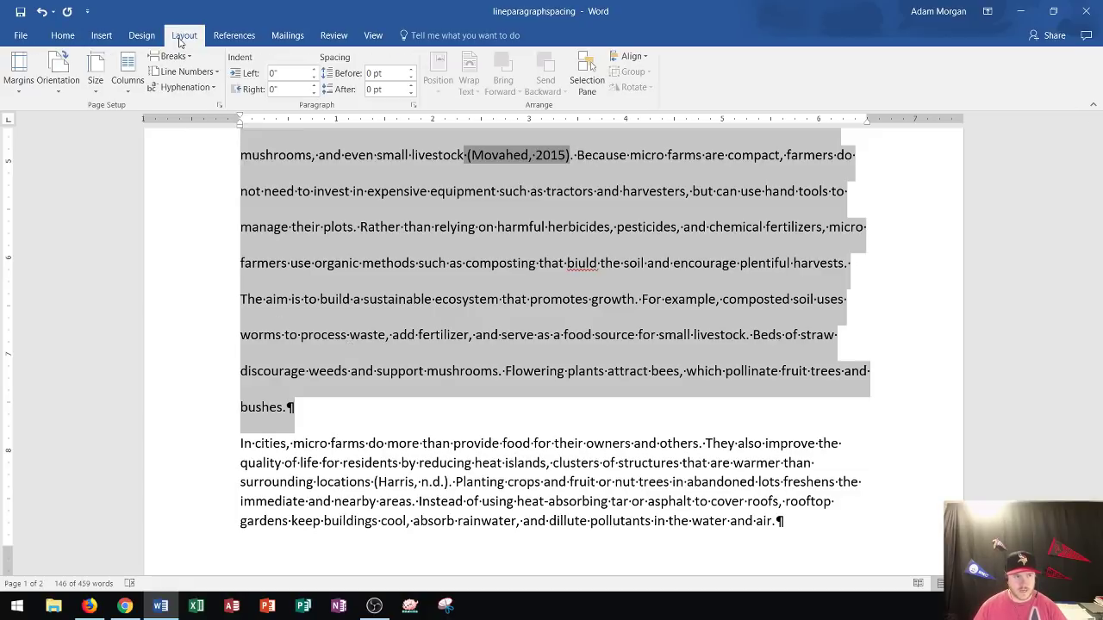
click(411, 85)
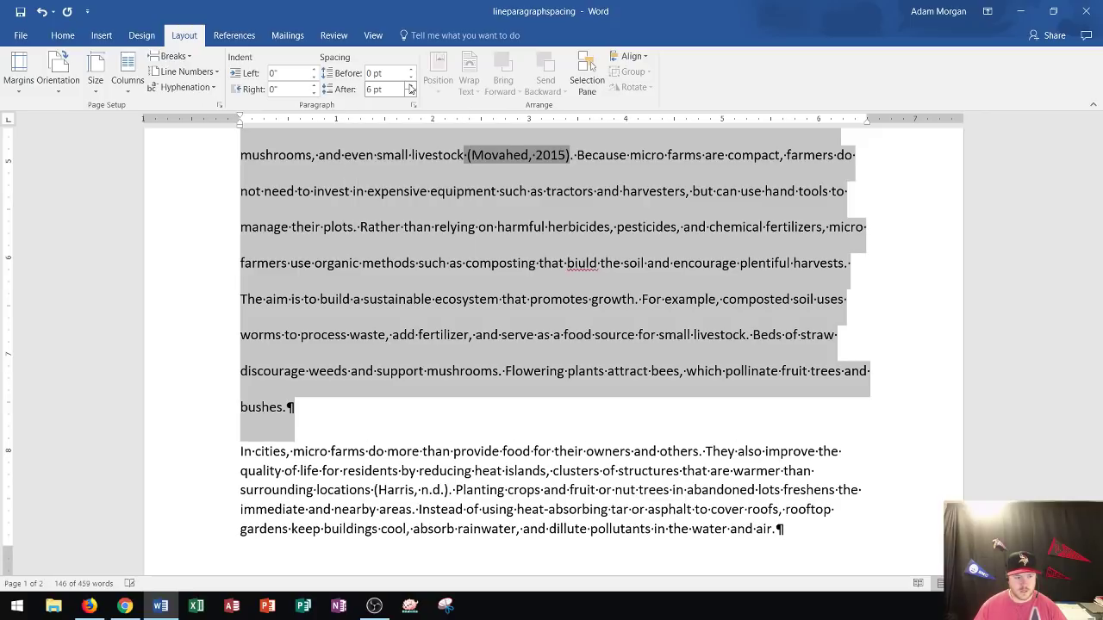
click(411, 87)
click(411, 86)
click(411, 86)
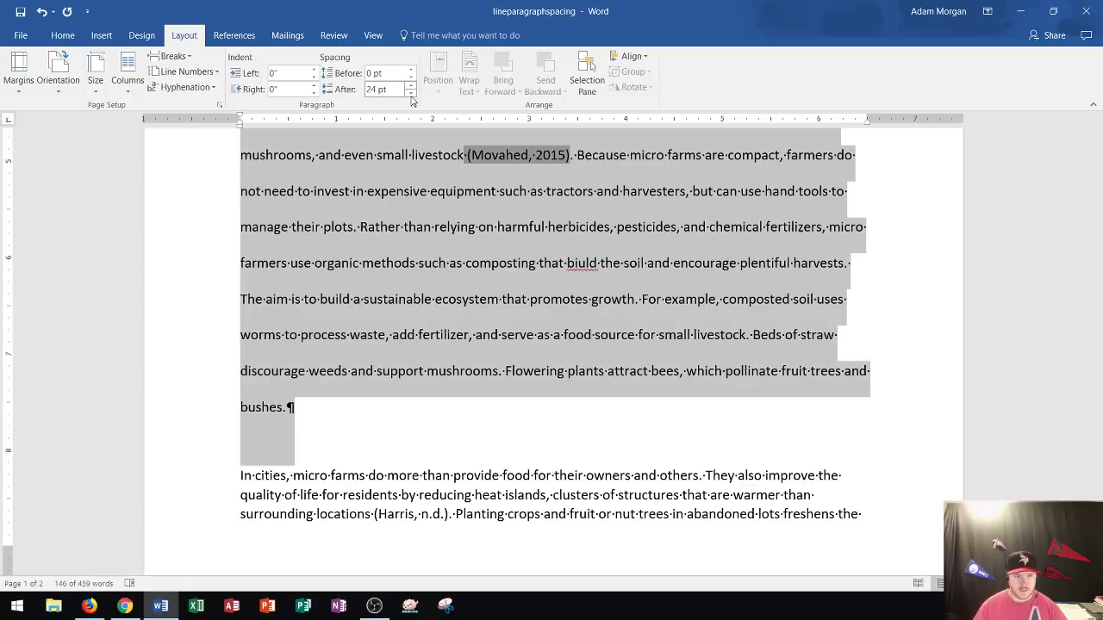
click(412, 94)
click(411, 94)
click(410, 94)
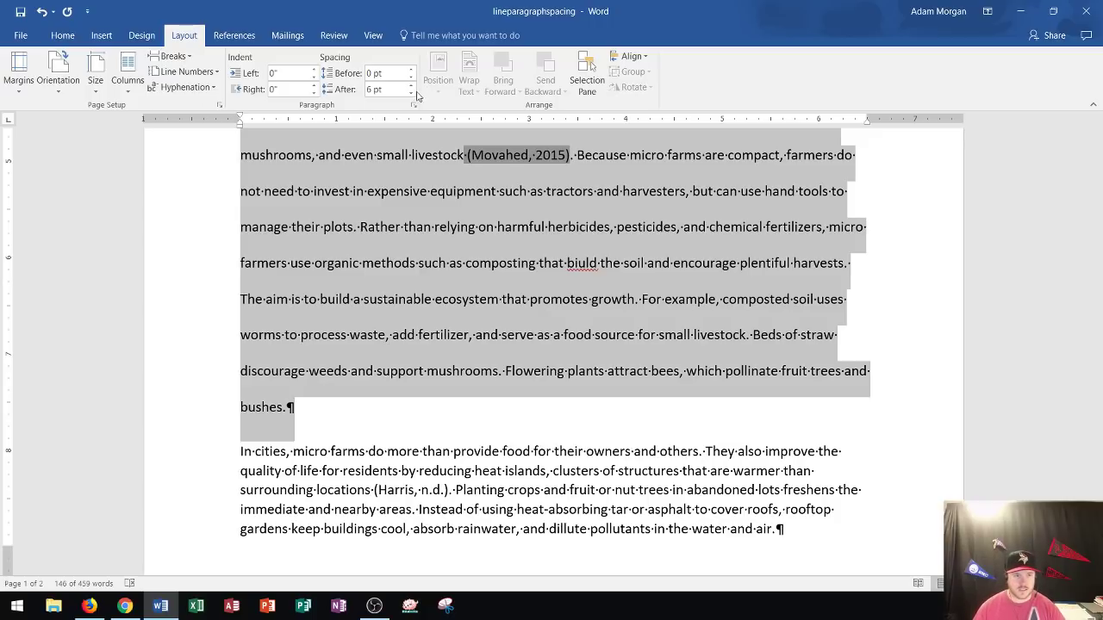
click(410, 96)
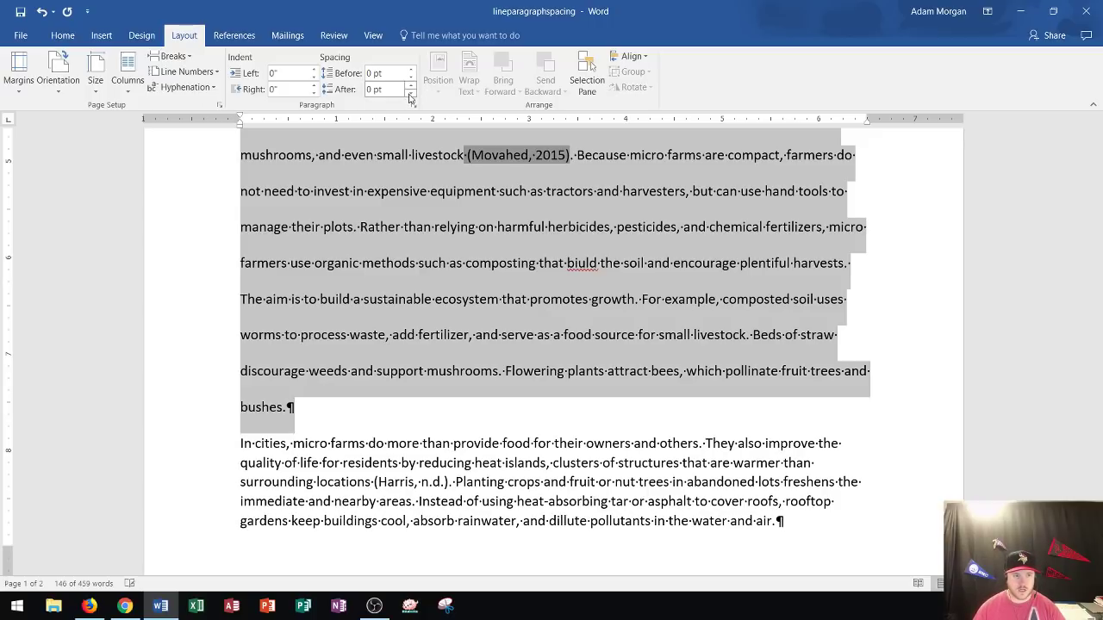
Add an empty paragraph after 'bushes.' and undo it, restoring 6 pt space after
click(291, 405)
key(Return)
key(Return)
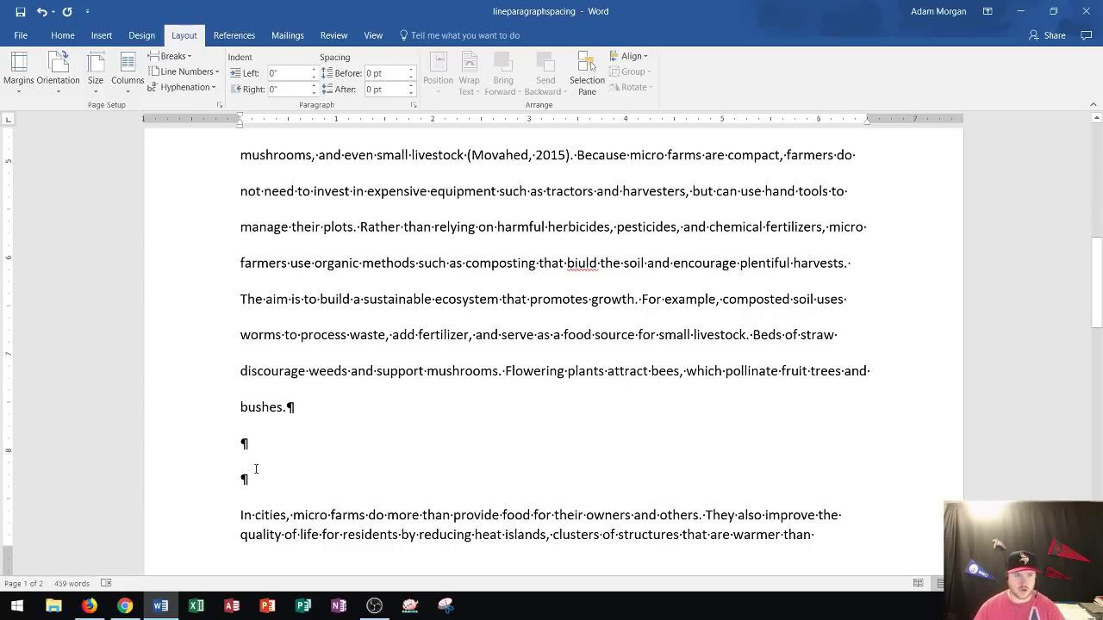
key(ctrl+z)
key(ctrl+z)
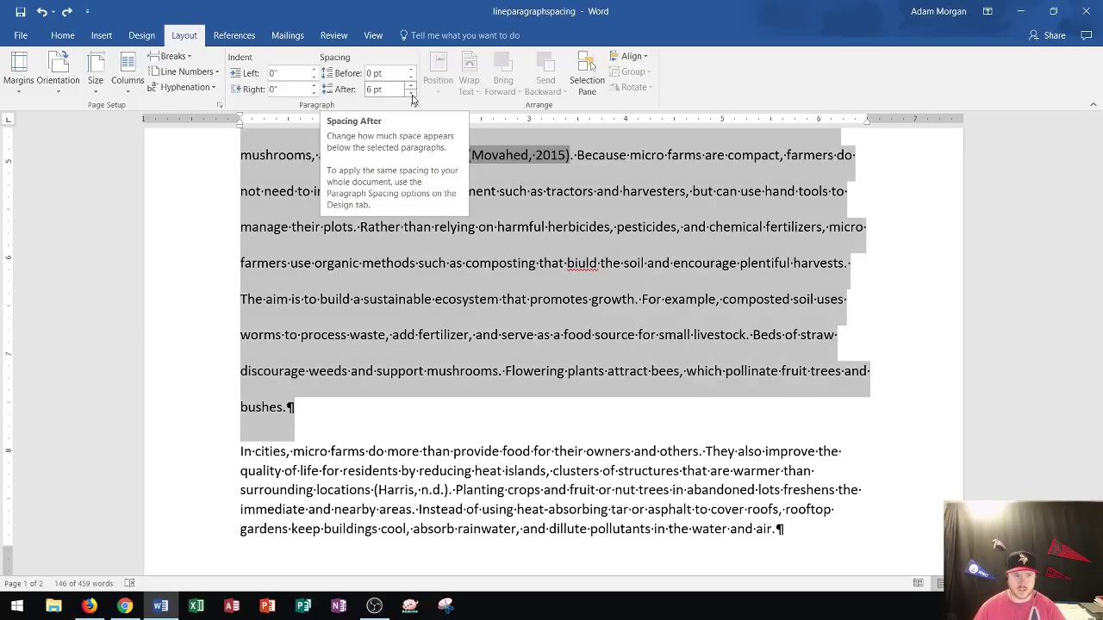
Select the entire essay with Ctrl+A
scroll(308, 375, up, 1)
click(369, 276)
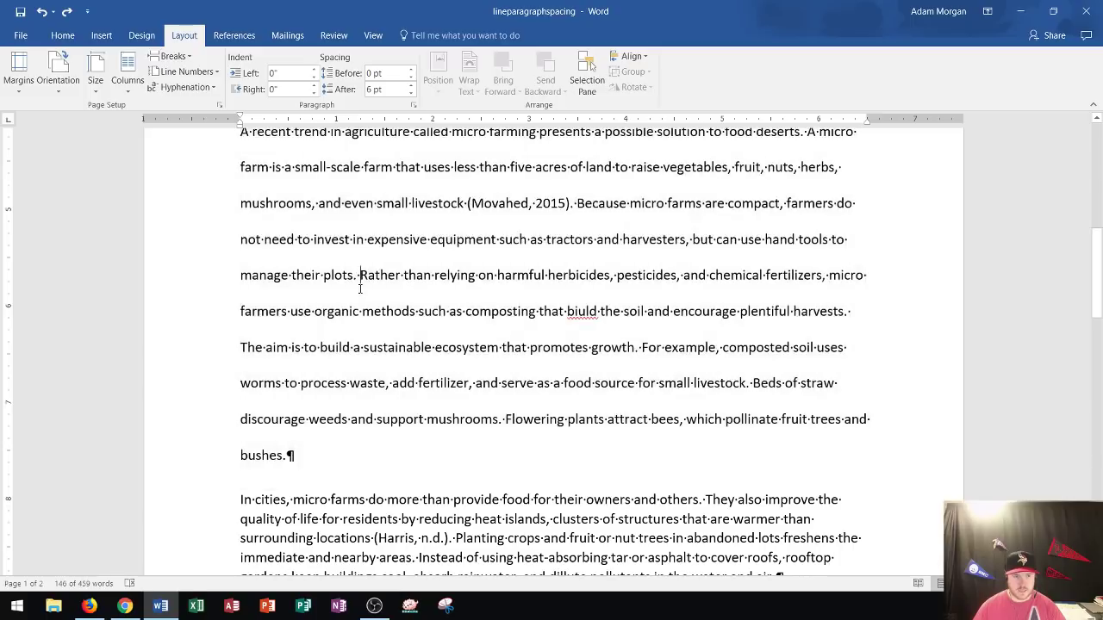
scroll(369, 276, up, 10)
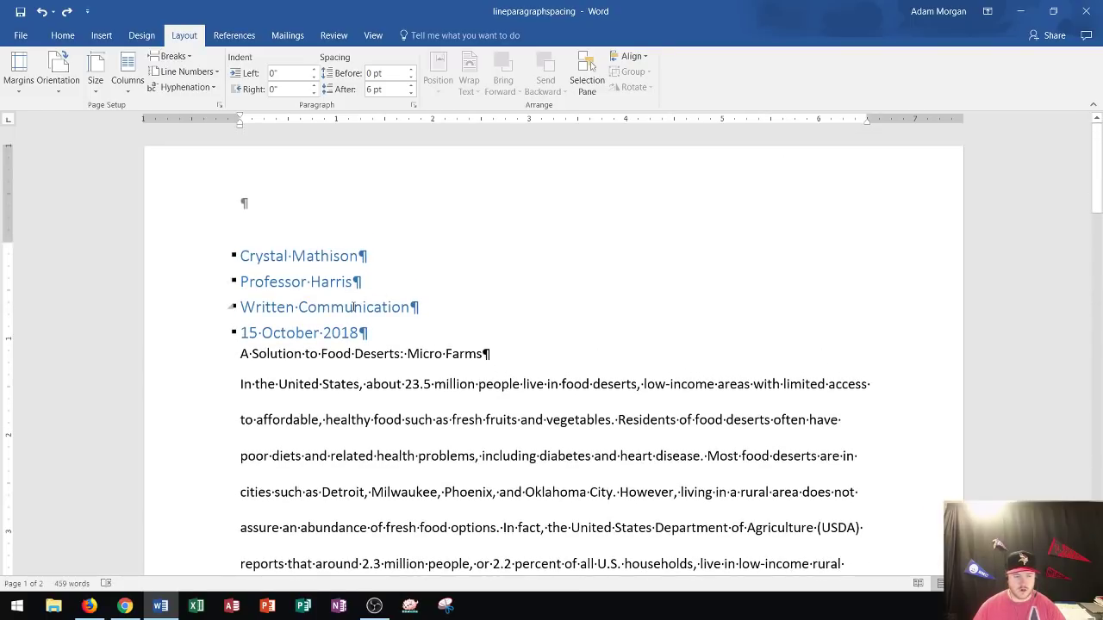
key(ctrl+a)
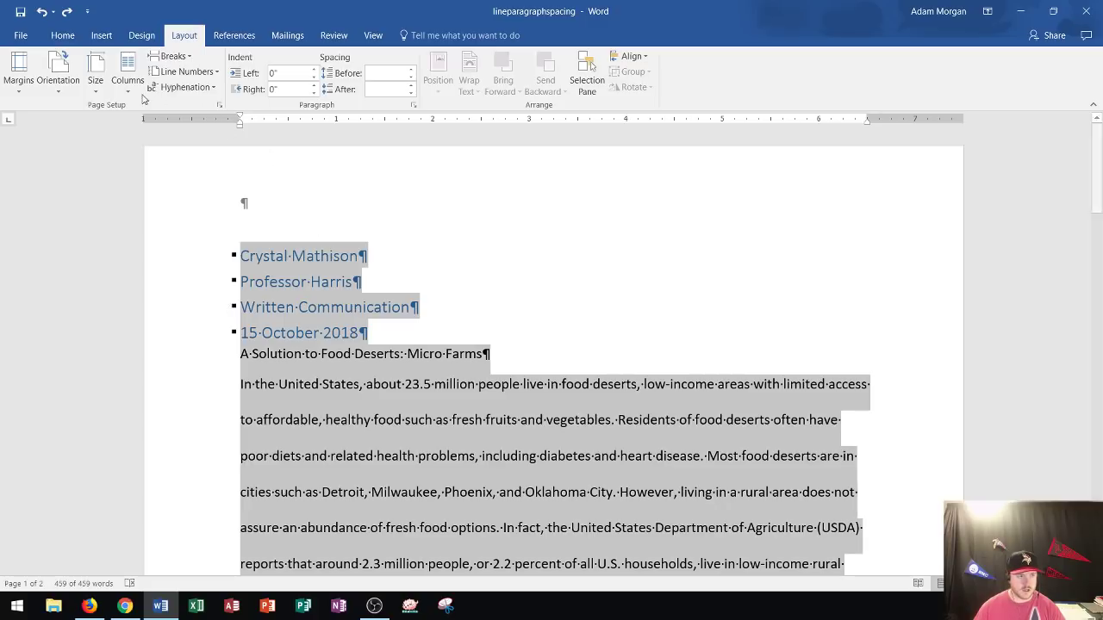
In the Paragraph dialog, set Double line spacing with 0 pt before and 0 pt after
click(62, 36)
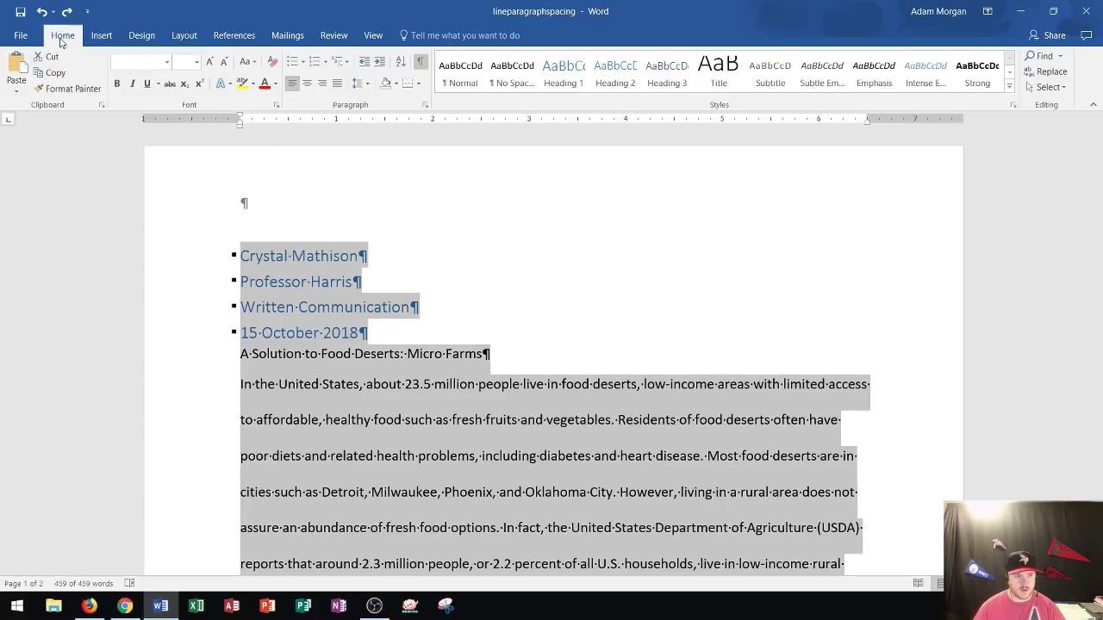
click(424, 104)
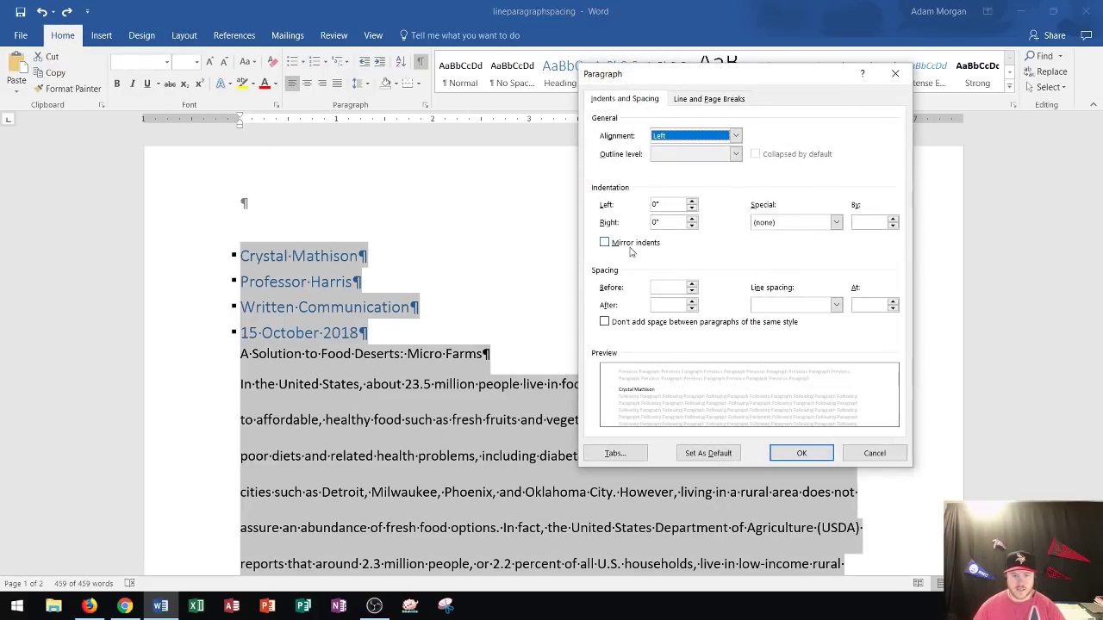
click(793, 306)
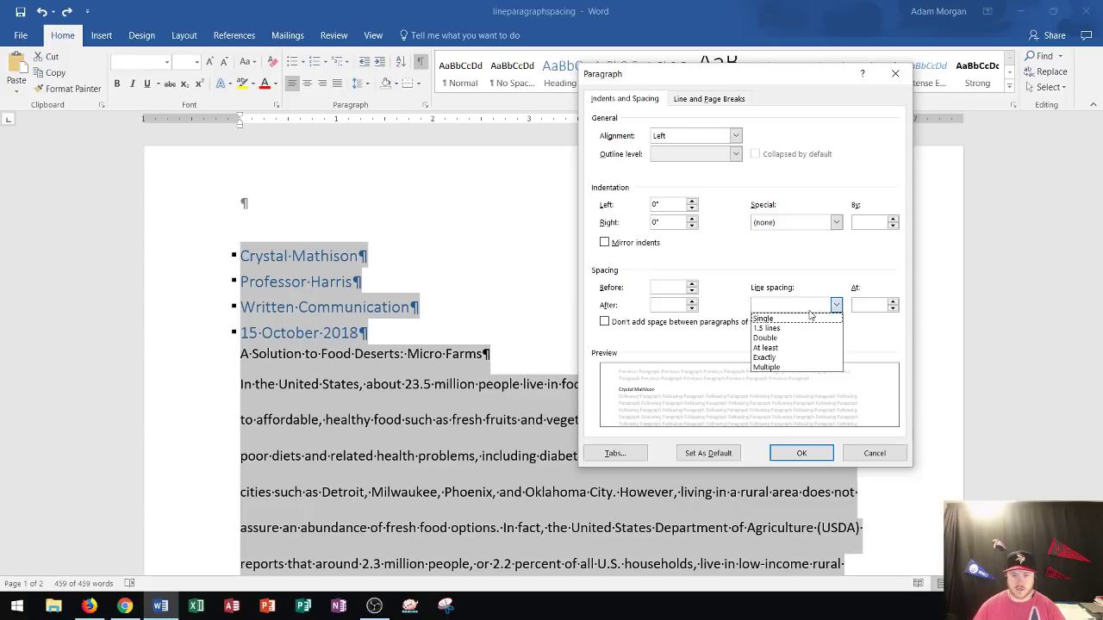
click(773, 342)
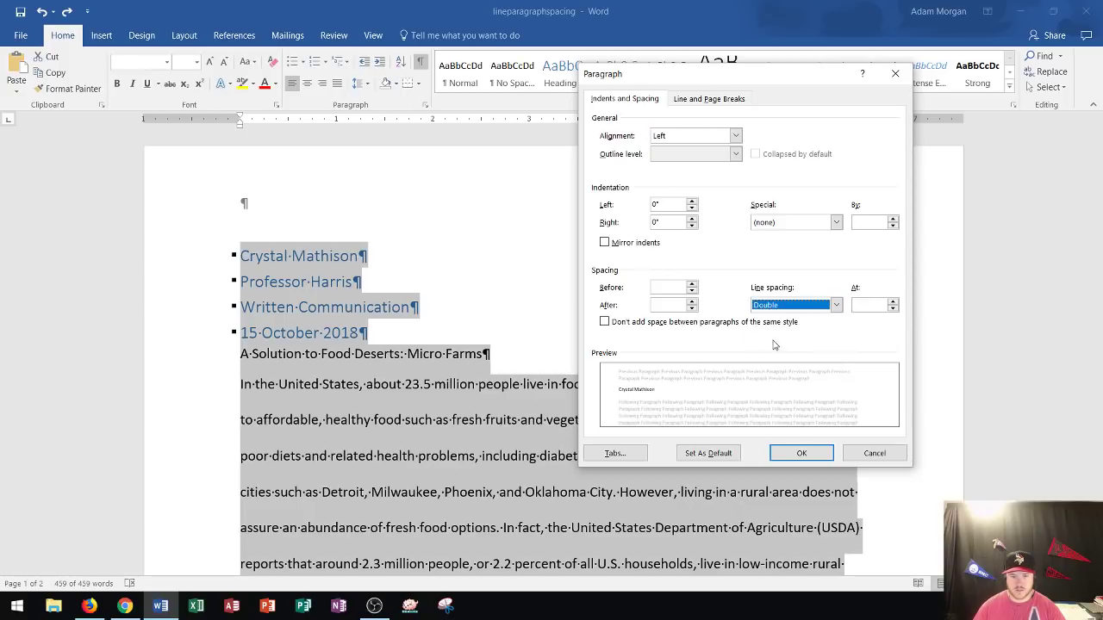
click(692, 309)
click(691, 308)
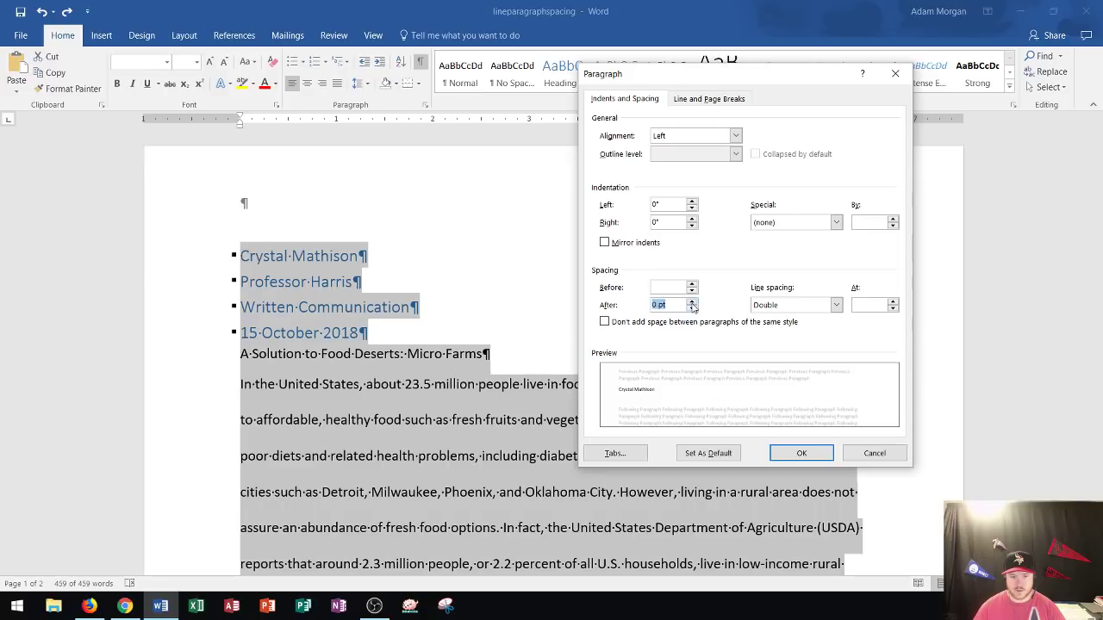
click(692, 290)
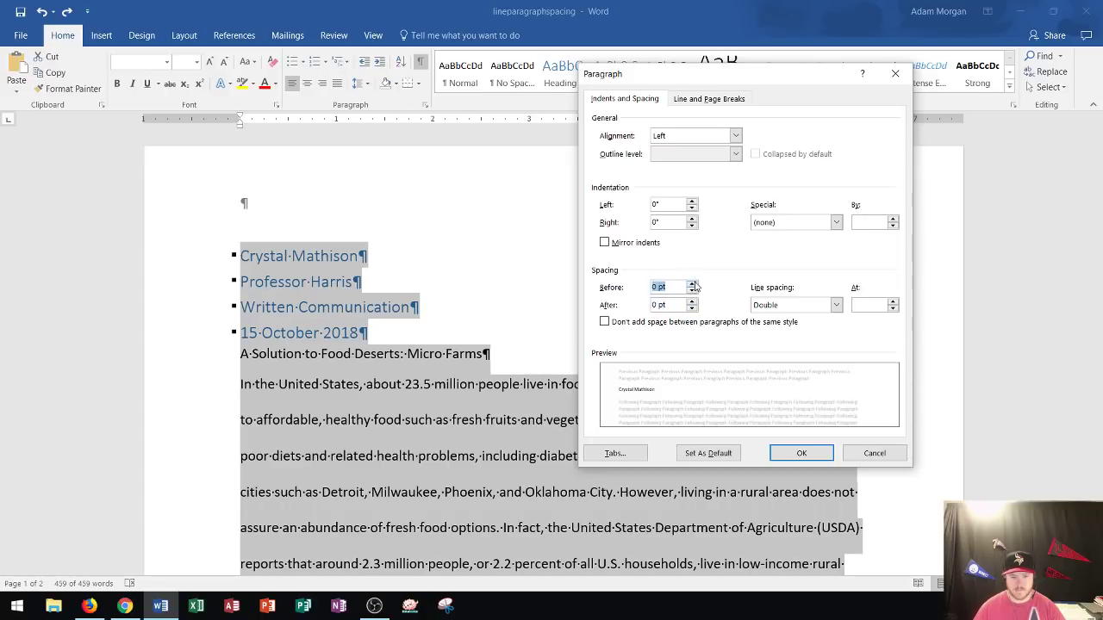
click(691, 289)
click(801, 451)
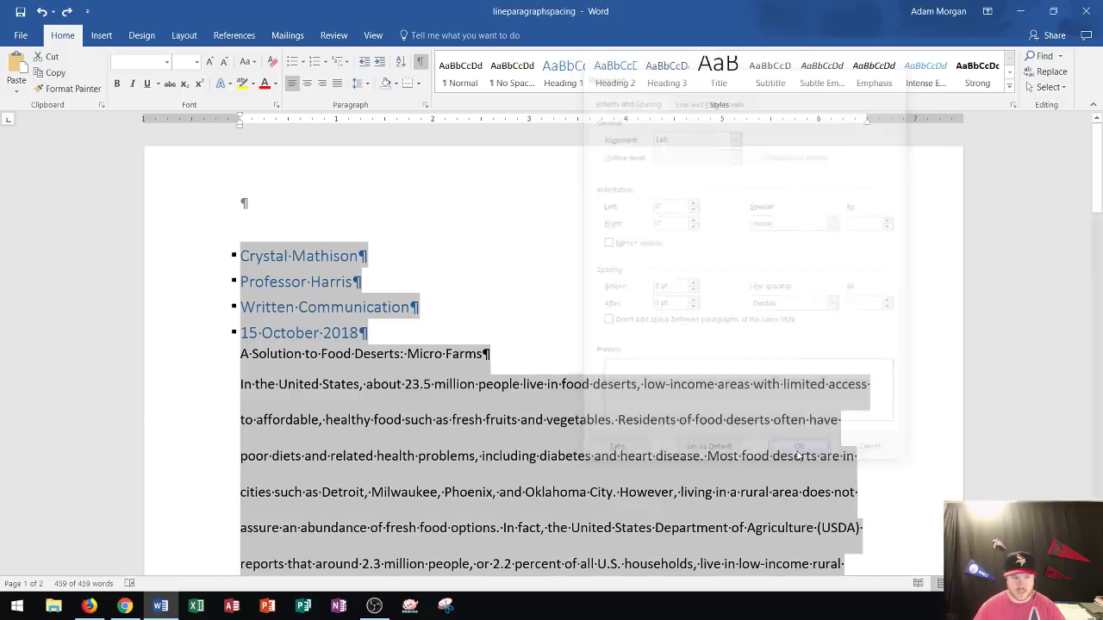
scroll(365, 351, down, 6)
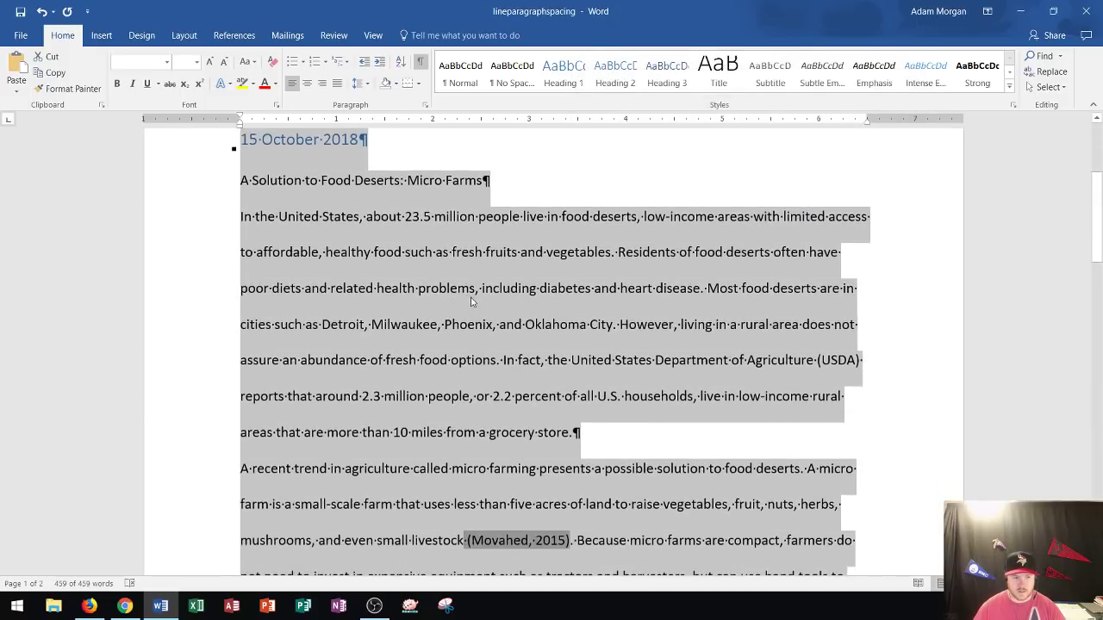
scroll(473, 304, down, 7)
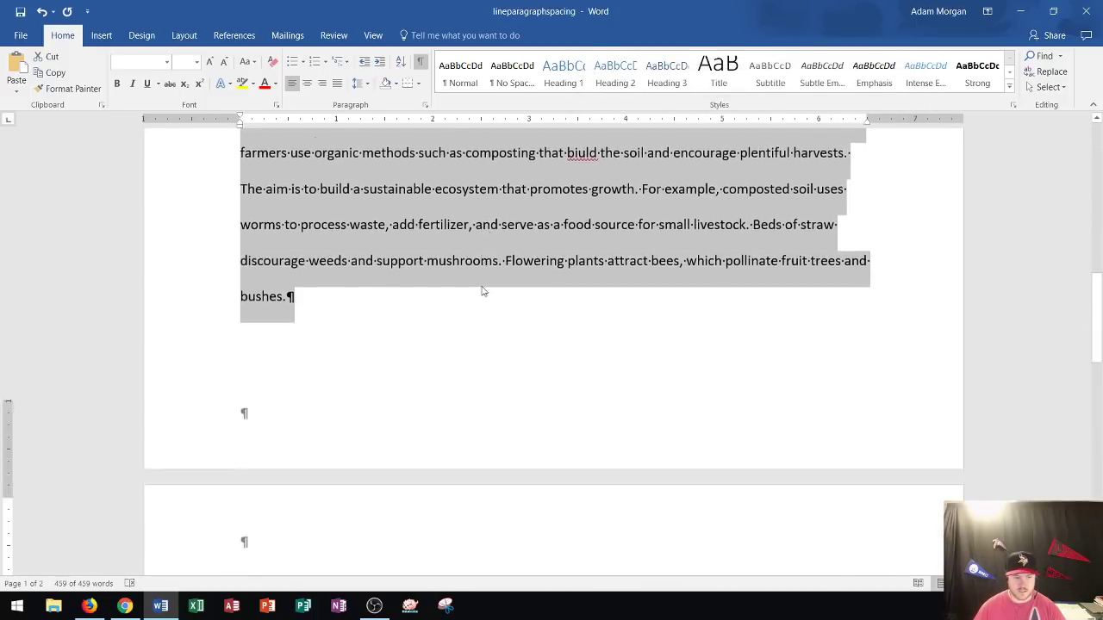
scroll(482, 287, down, 4)
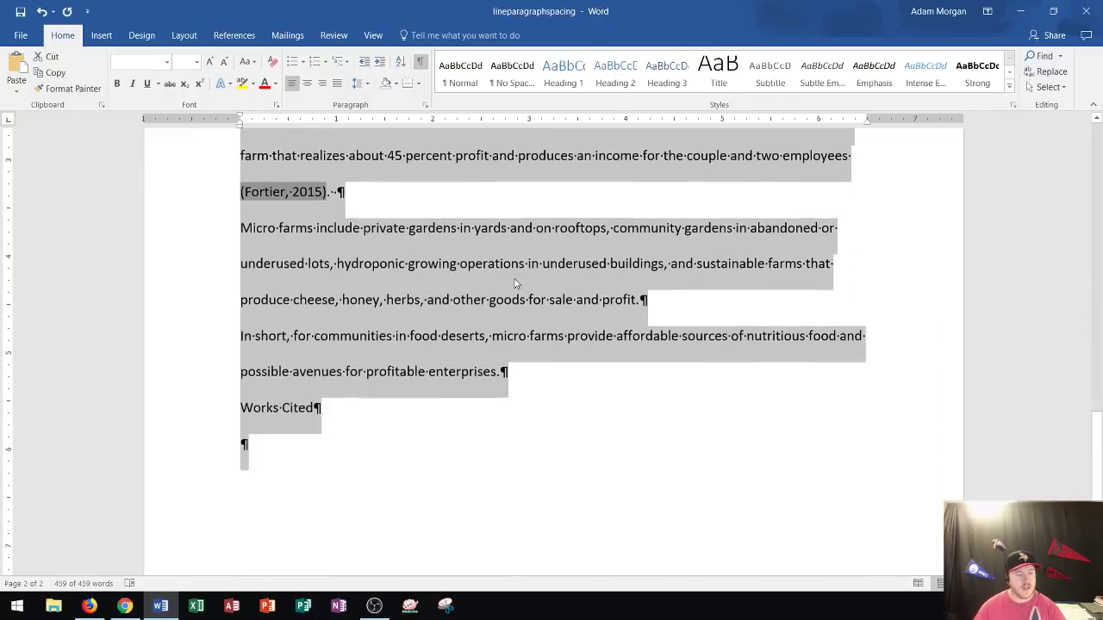
scroll(521, 285, up, 3)
scroll(521, 285, up, 10)
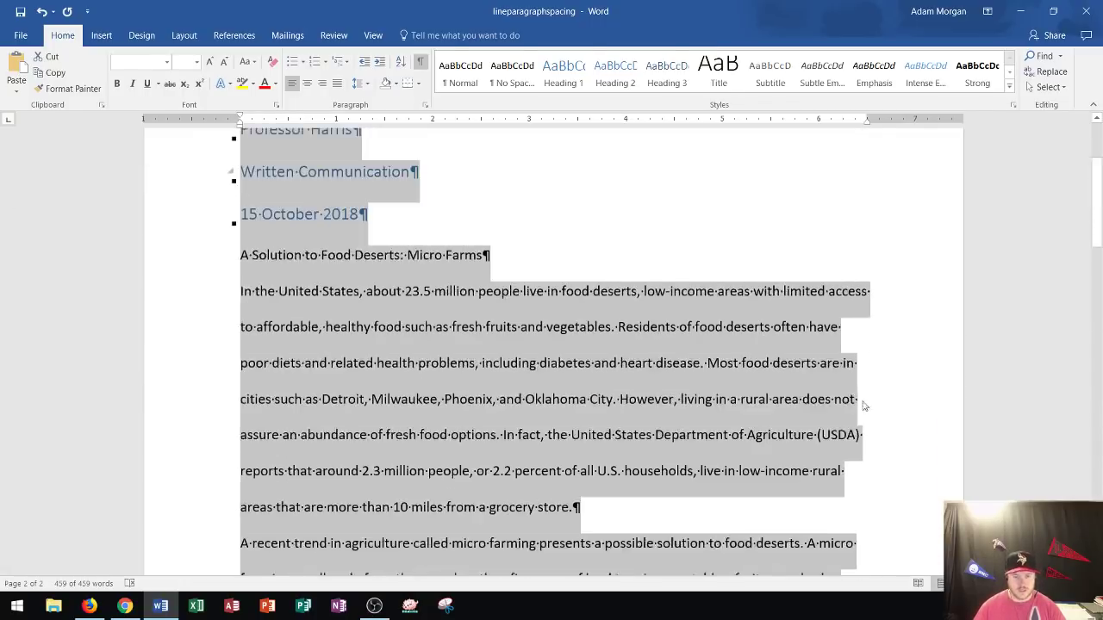